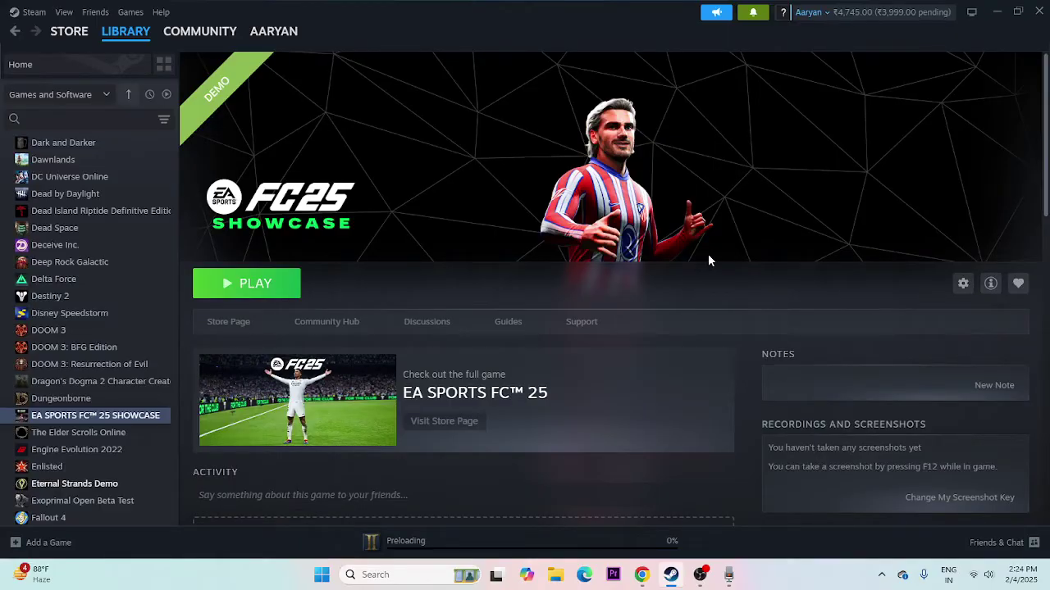
pyautogui.click(320, 577)
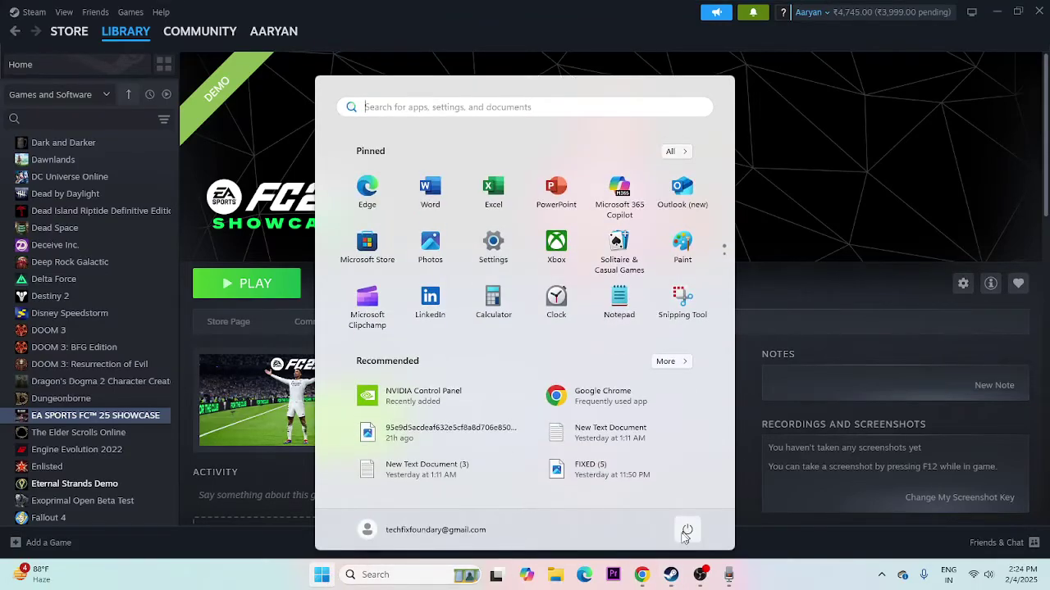
pyautogui.click(688, 529)
pyautogui.click(758, 566)
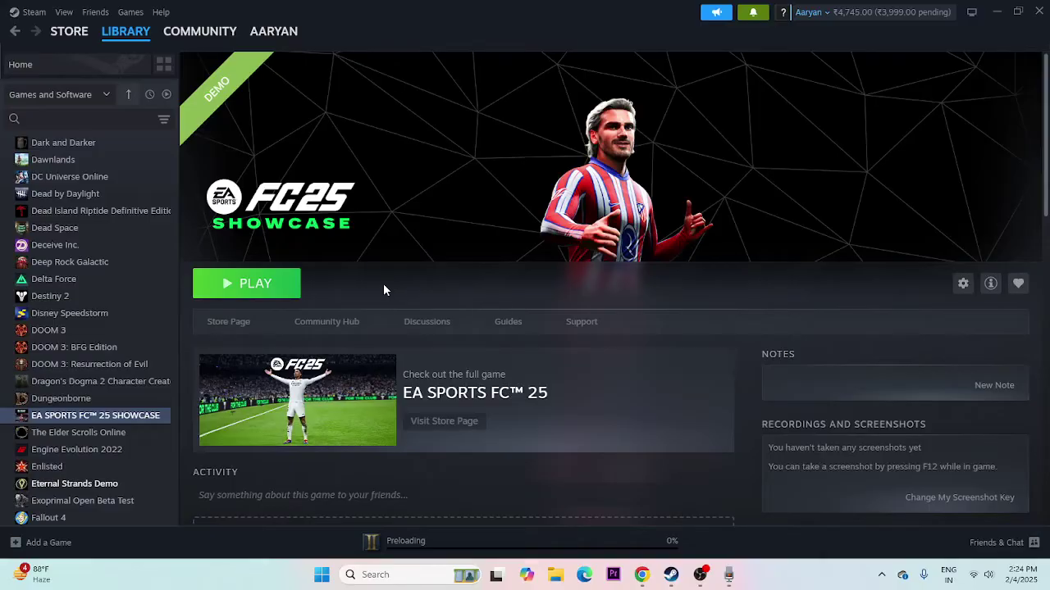
# Check the installation drive of EA SPORTS FC 25 SHOWCASE in its installed files properties, and close Steam
pyautogui.rightClick(65, 417)
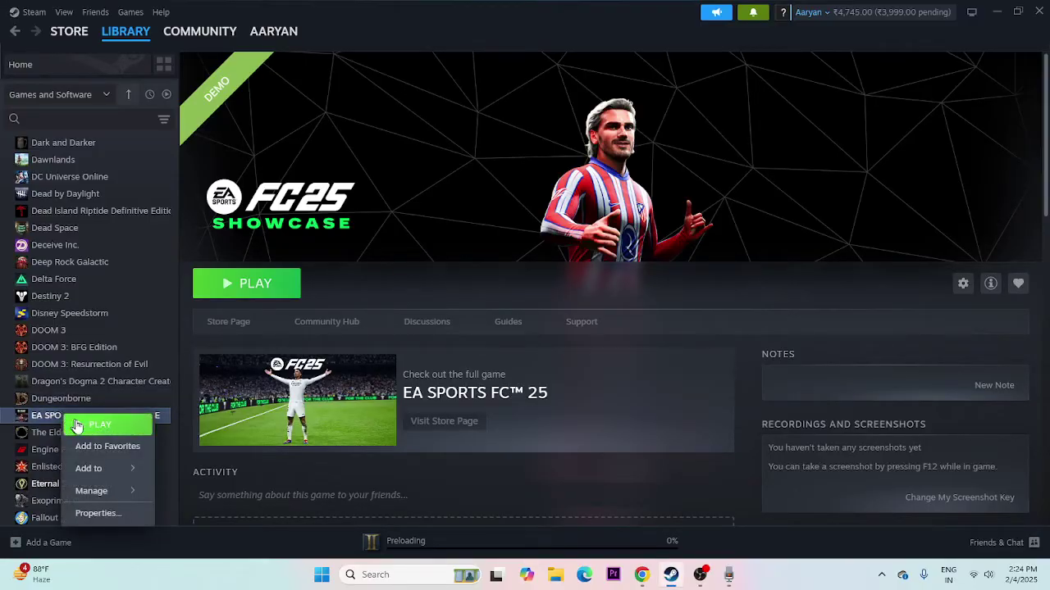
pyautogui.click(96, 513)
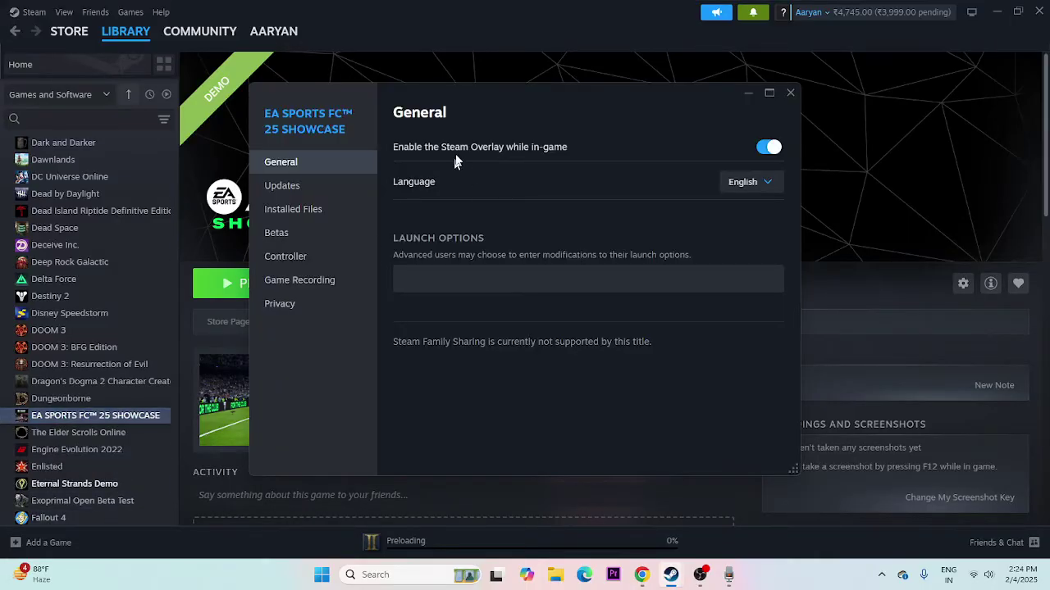
pyautogui.click(300, 210)
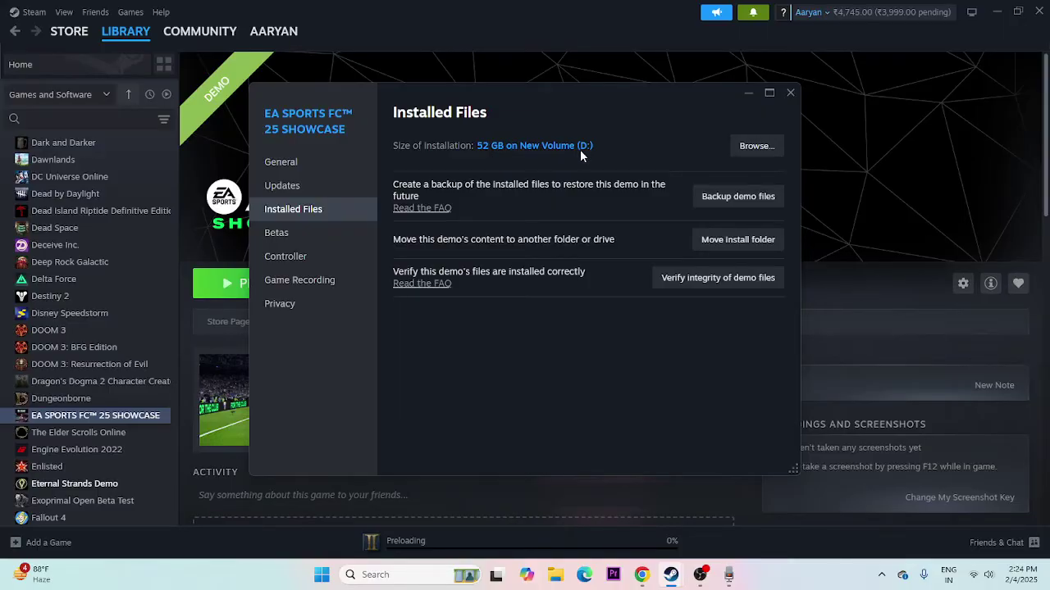
pyautogui.click(790, 93)
pyautogui.click(1039, 11)
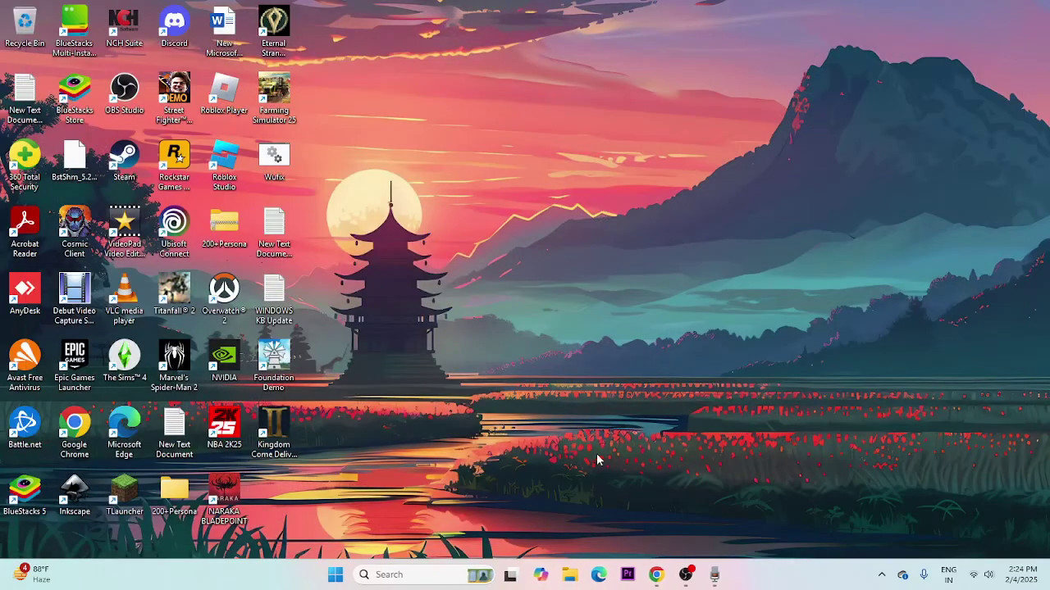
# In File Explorer, open the EA SPORTS FC 25 Demo folder under SteamLibrary > steamapps > common on drive D
pyautogui.click(572, 574)
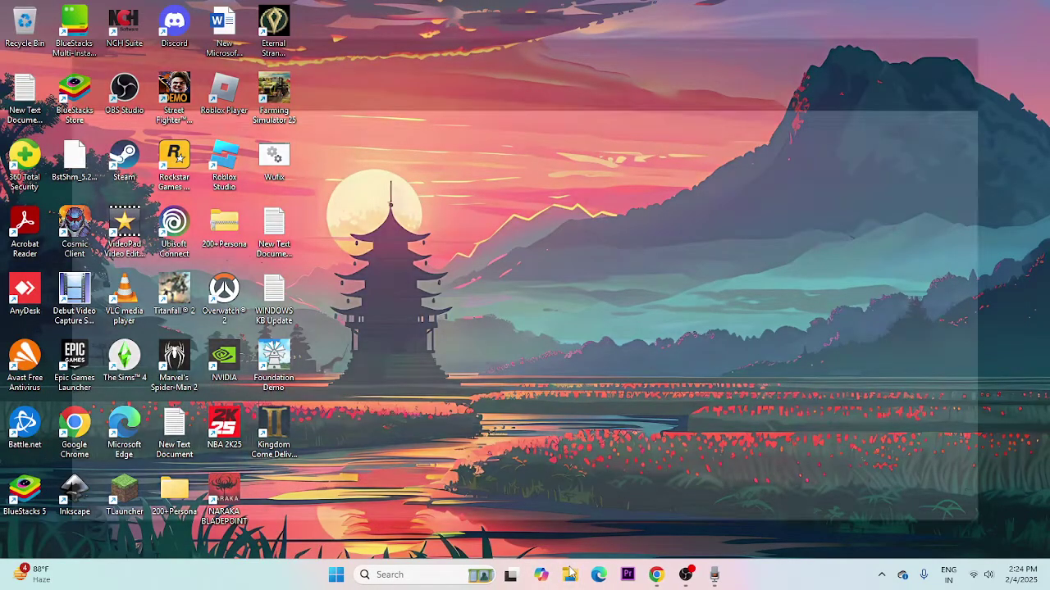
pyautogui.click(73, 394)
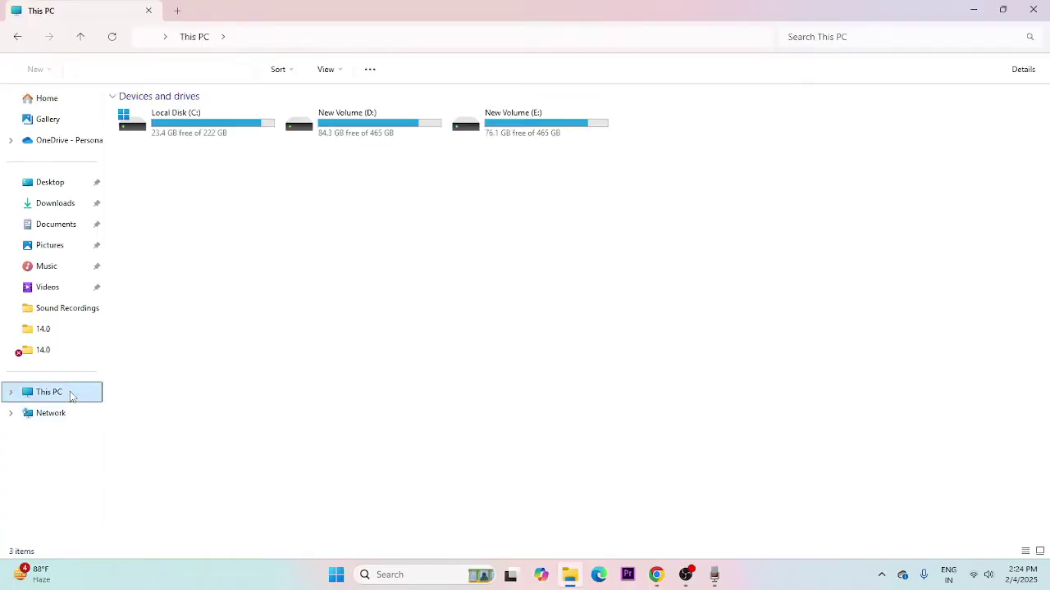
pyautogui.click(361, 135)
pyautogui.doubleClick(361, 136)
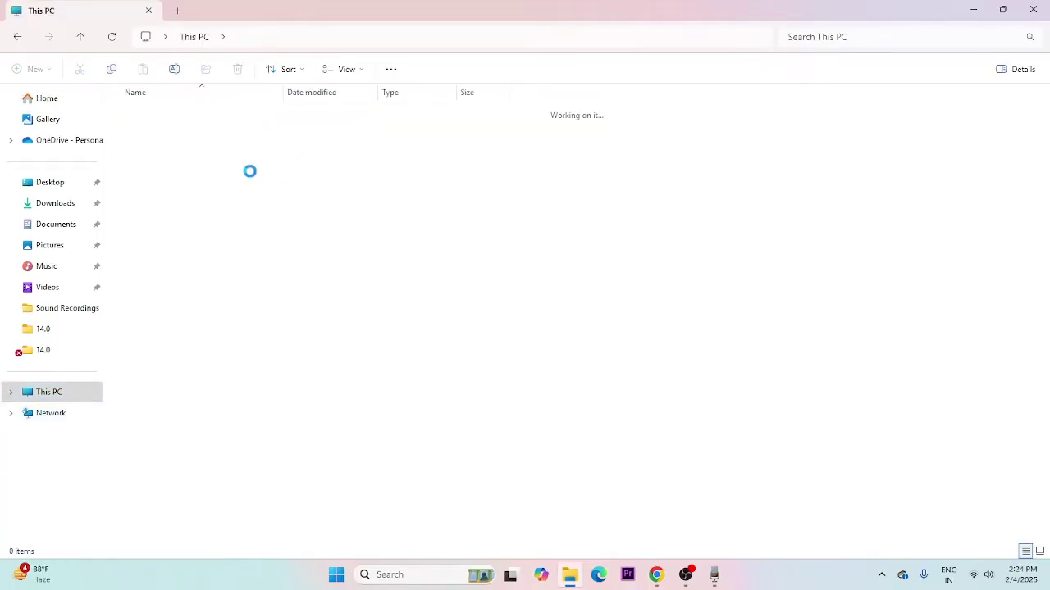
pyautogui.doubleClick(168, 186)
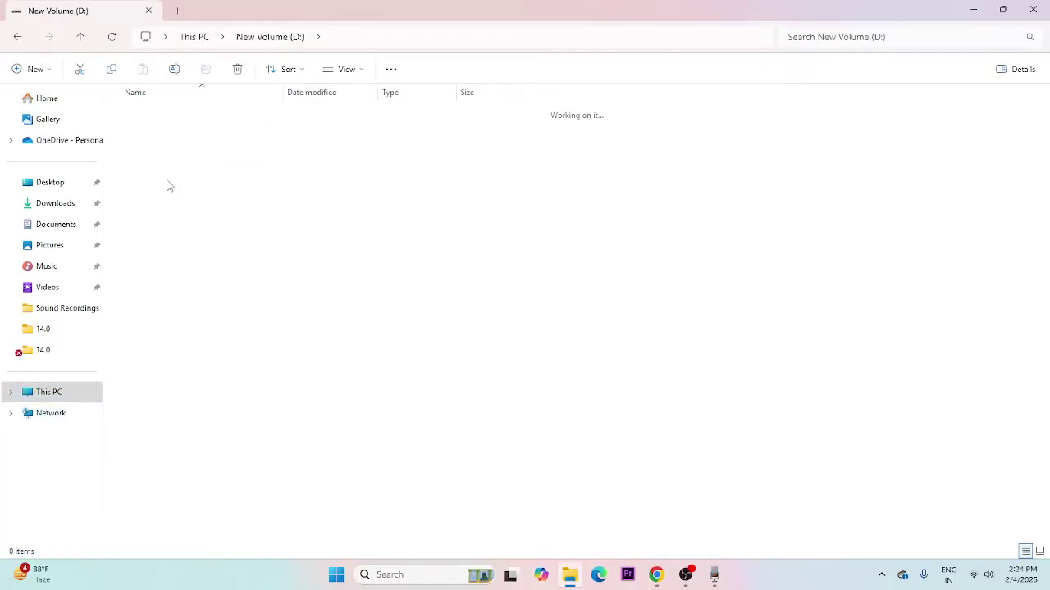
pyautogui.doubleClick(176, 113)
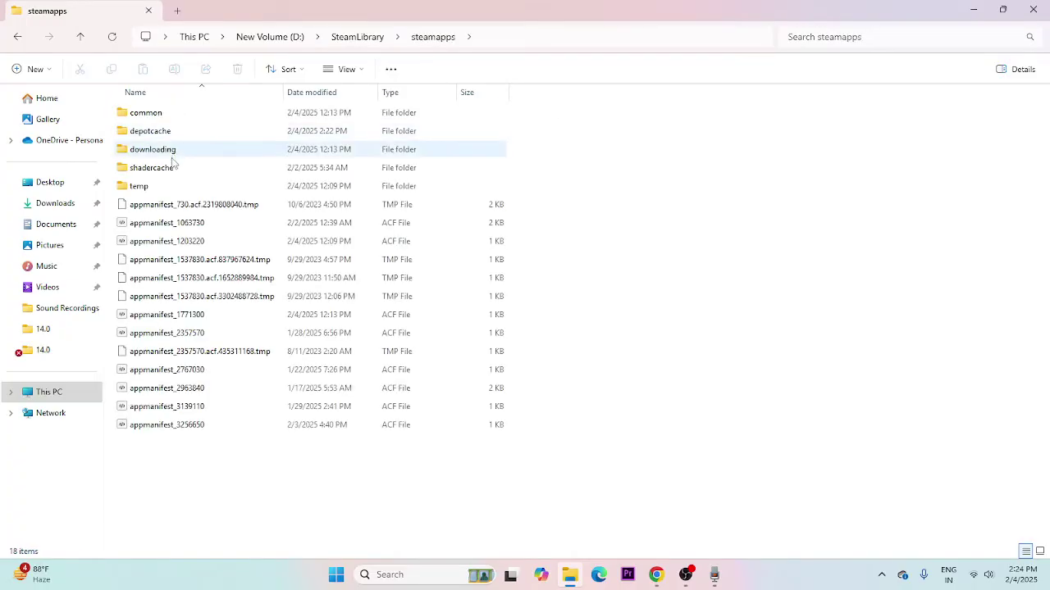
pyautogui.doubleClick(157, 115)
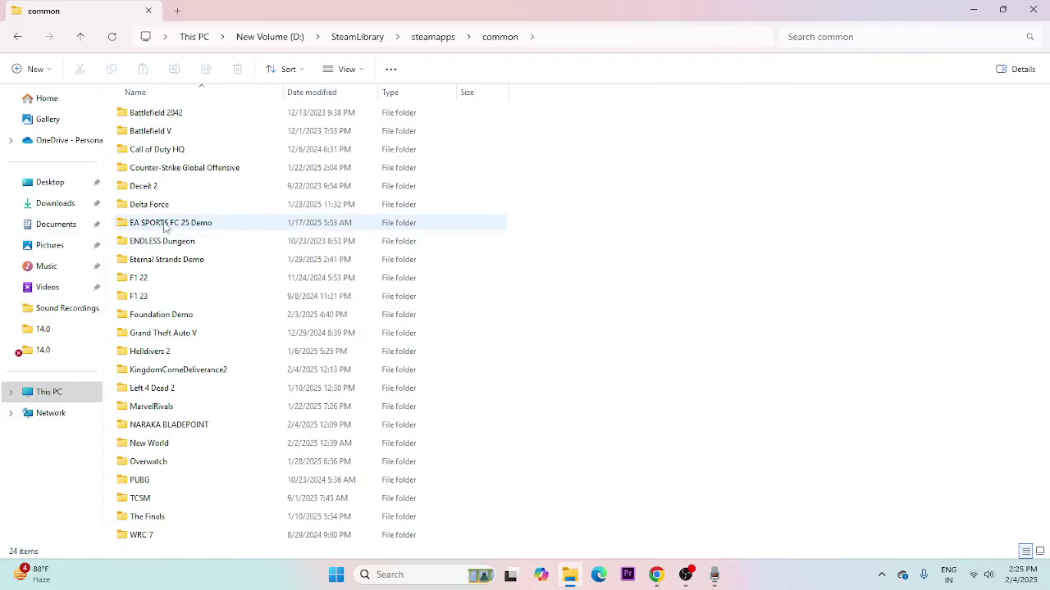
pyautogui.doubleClick(193, 228)
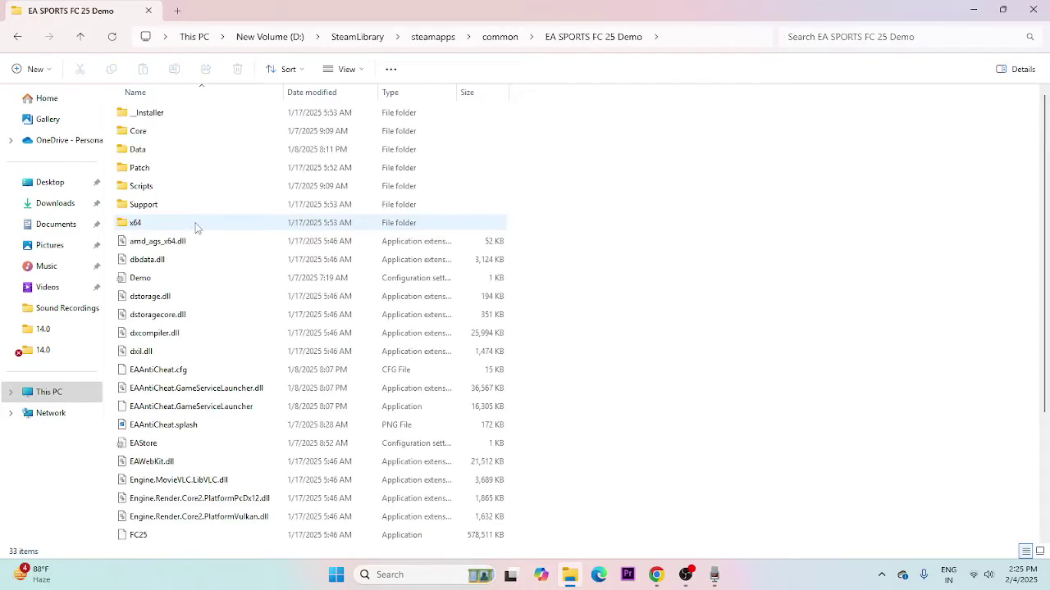
# Locate the FC25 application file in the game's install folder
pyautogui.scroll(-3, 661, 271)
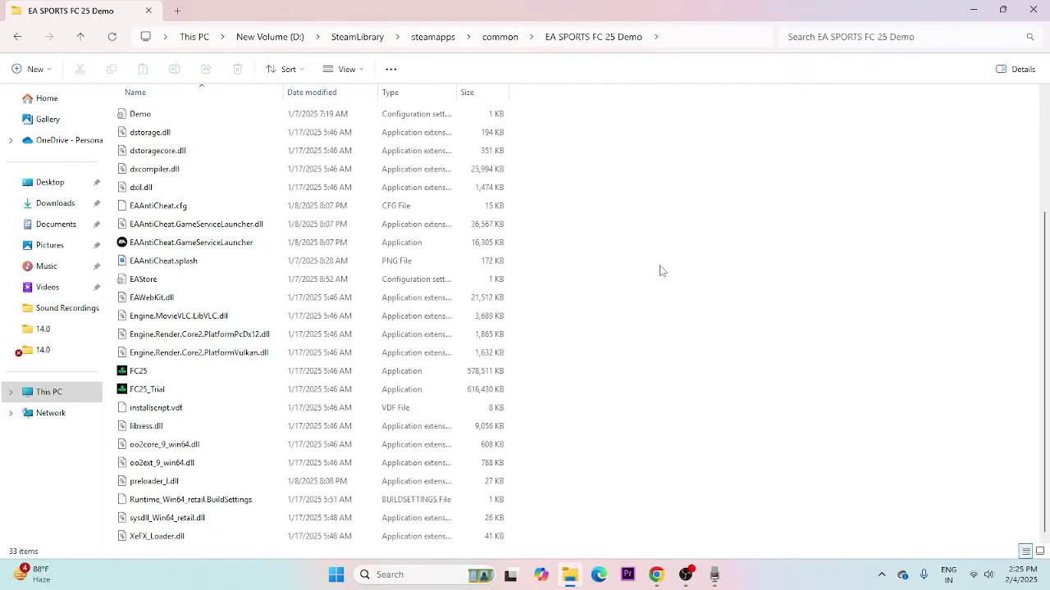
pyautogui.click(398, 372)
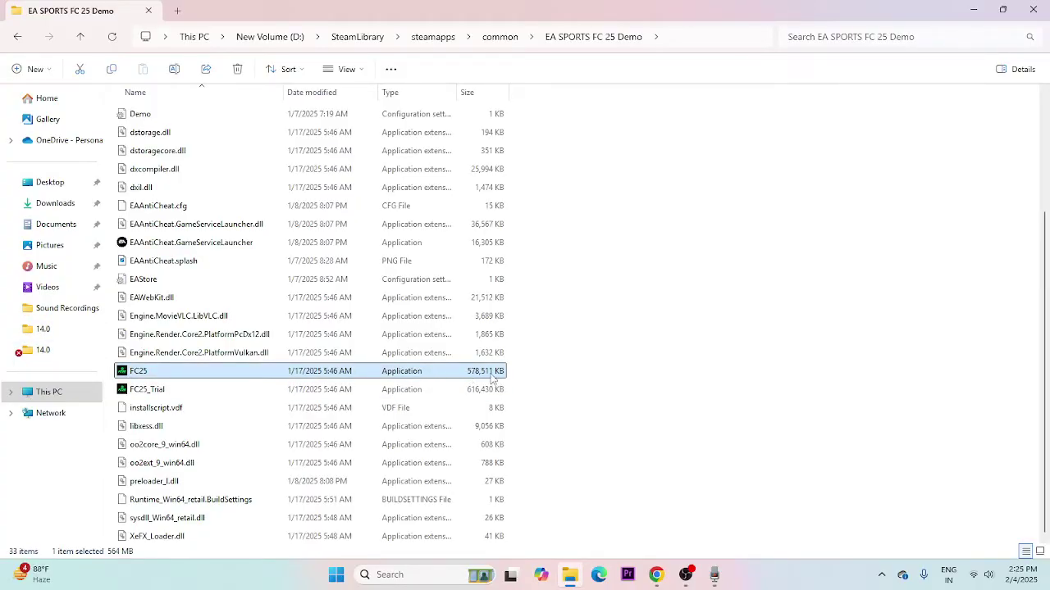
pyautogui.click(580, 381)
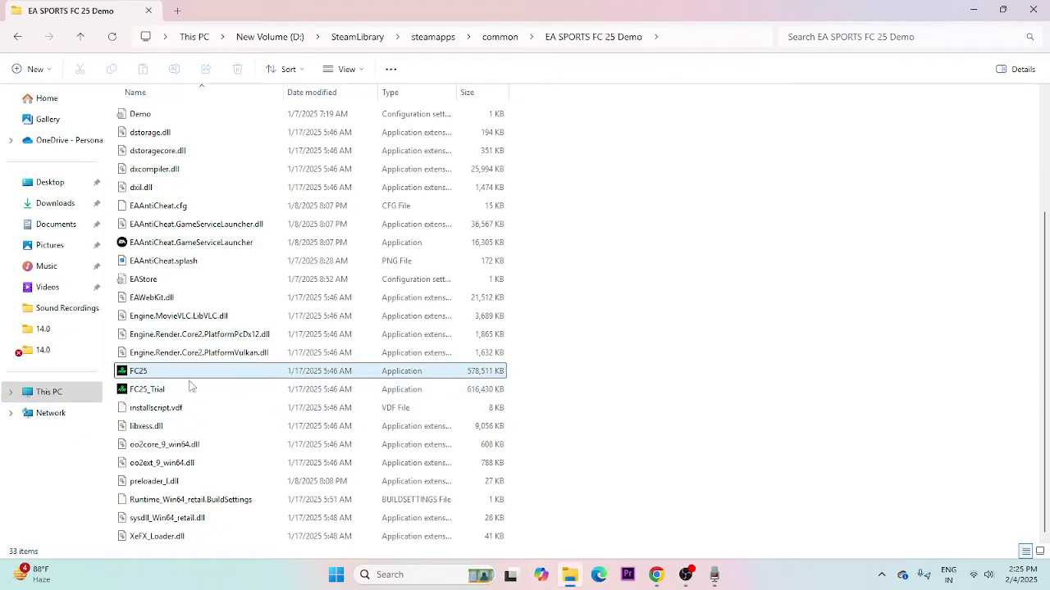
pyautogui.click(428, 376)
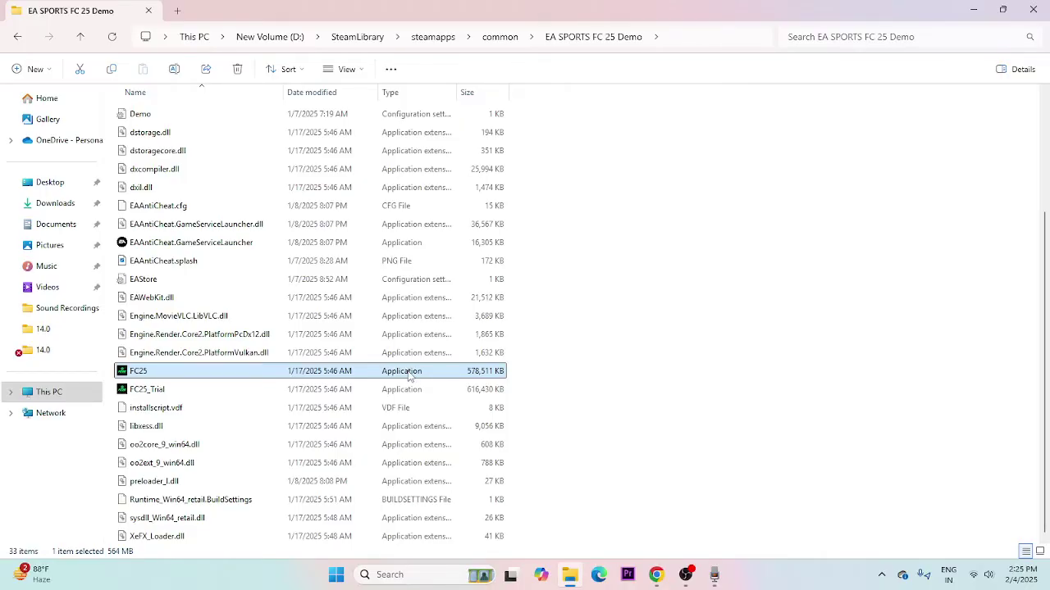
pyautogui.click(552, 190)
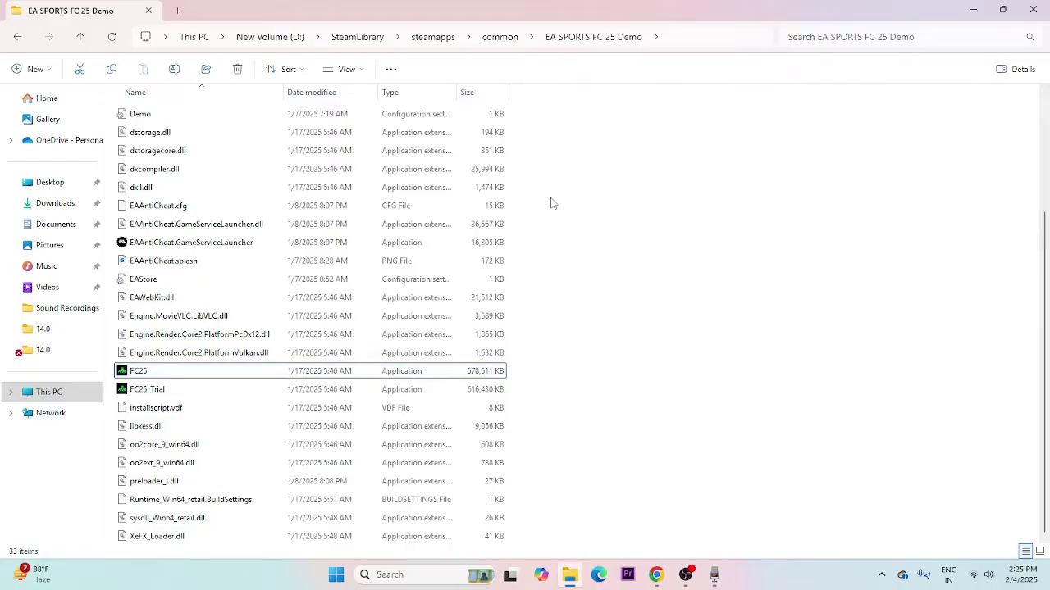
# Enable compatibility mode for the FC25 application, set it to Windows 7, and apply the setting
pyautogui.rightClick(412, 391)
pyautogui.click(358, 370)
pyautogui.rightClick(398, 373)
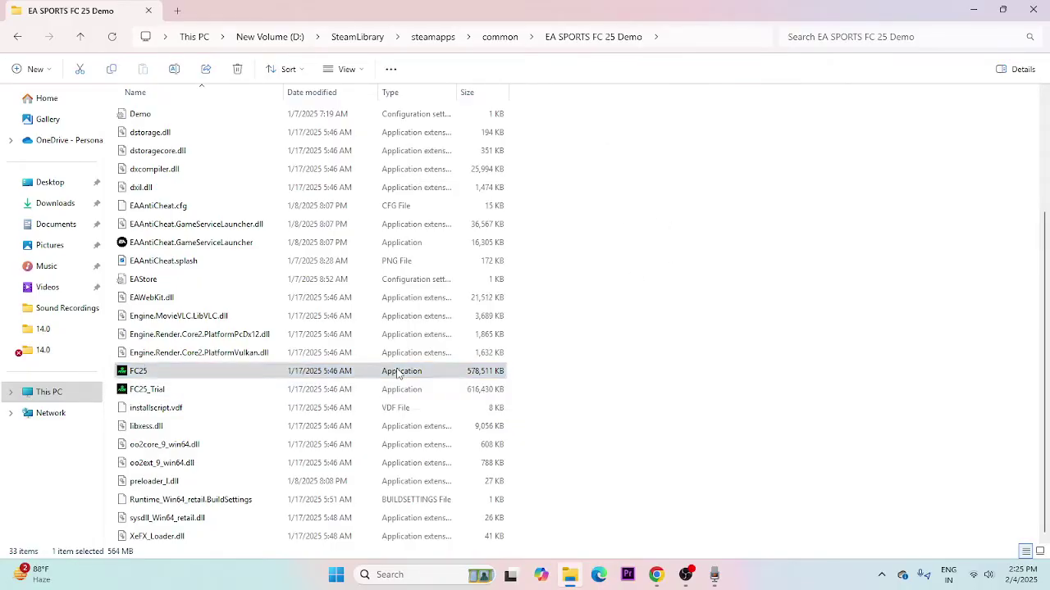
pyautogui.click(452, 359)
pyautogui.click(438, 357)
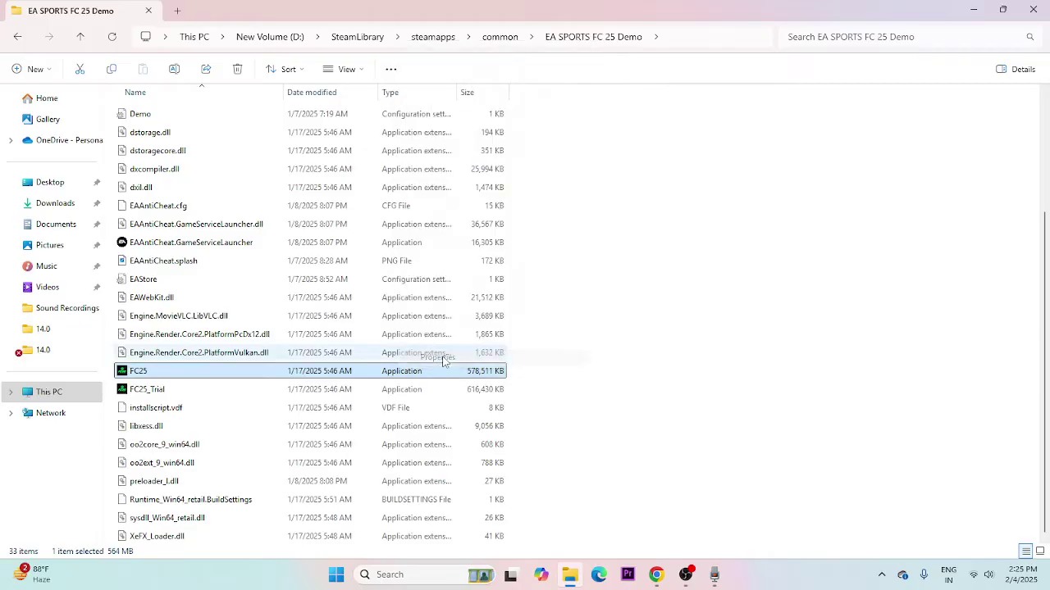
pyautogui.click(509, 232)
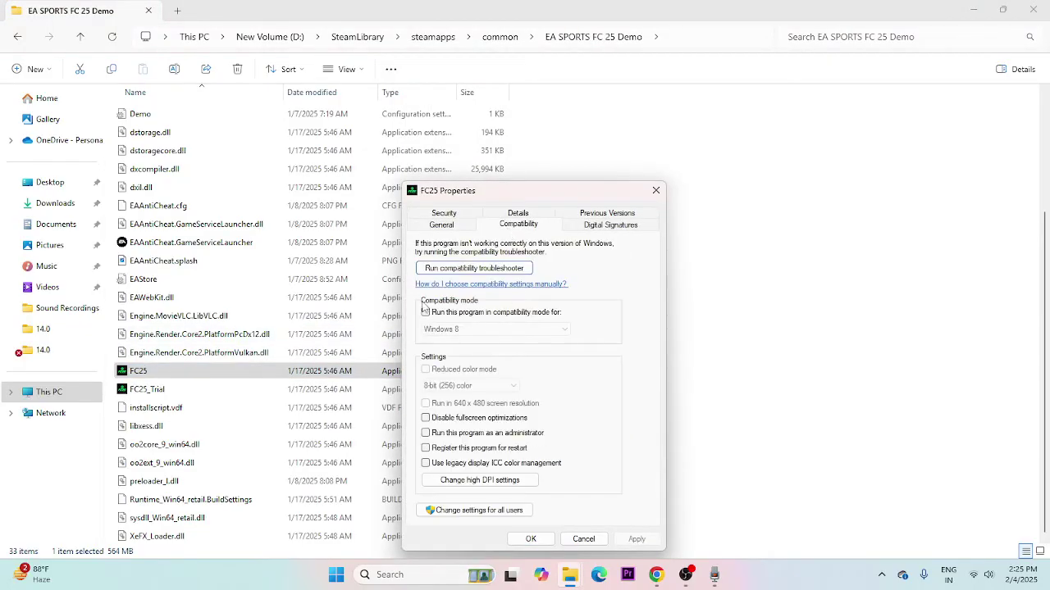
pyautogui.click(425, 314)
pyautogui.click(509, 329)
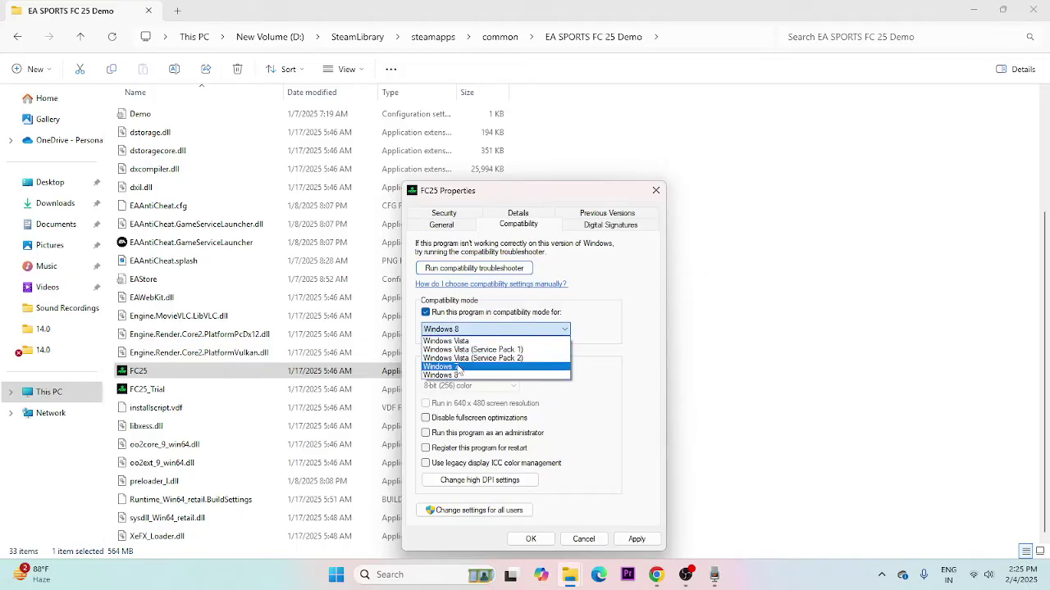
pyautogui.click(458, 370)
pyautogui.click(636, 539)
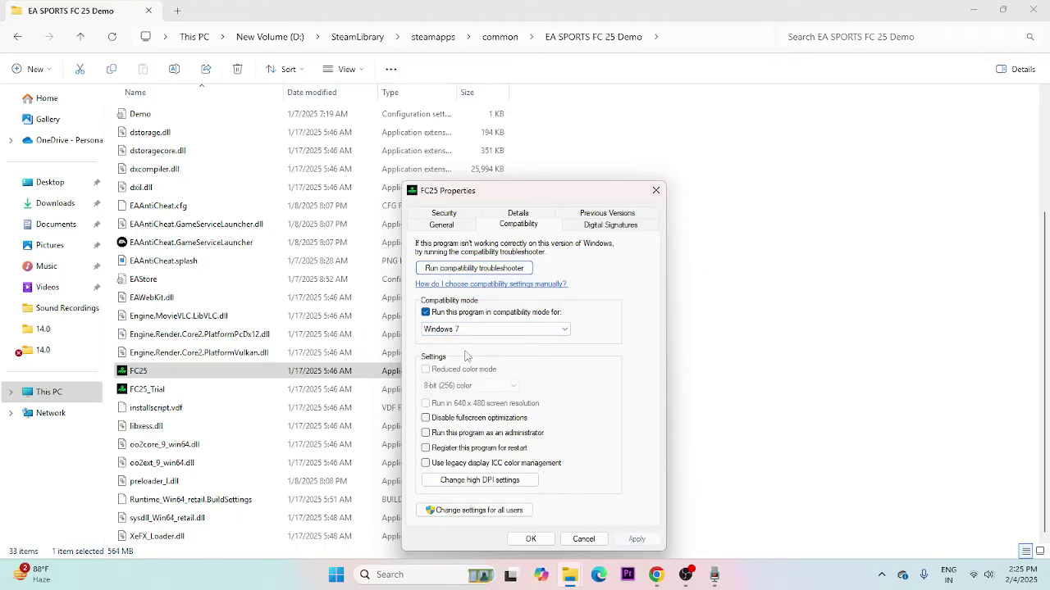
# Change the FC25 compatibility mode to Windows 8, apply it, and close the properties
pyautogui.click(465, 334)
pyautogui.click(469, 377)
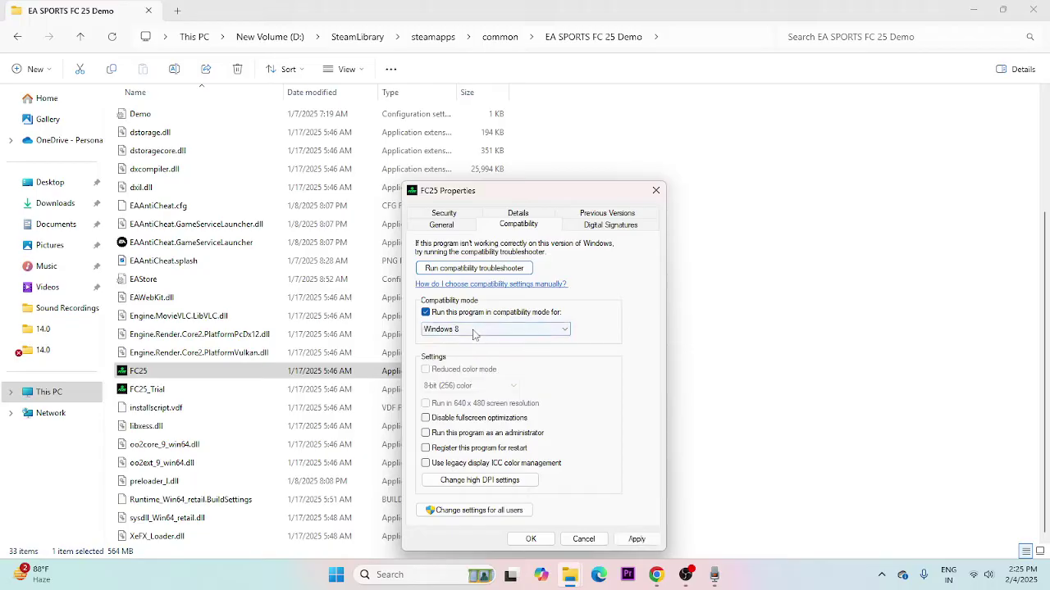
pyautogui.click(636, 539)
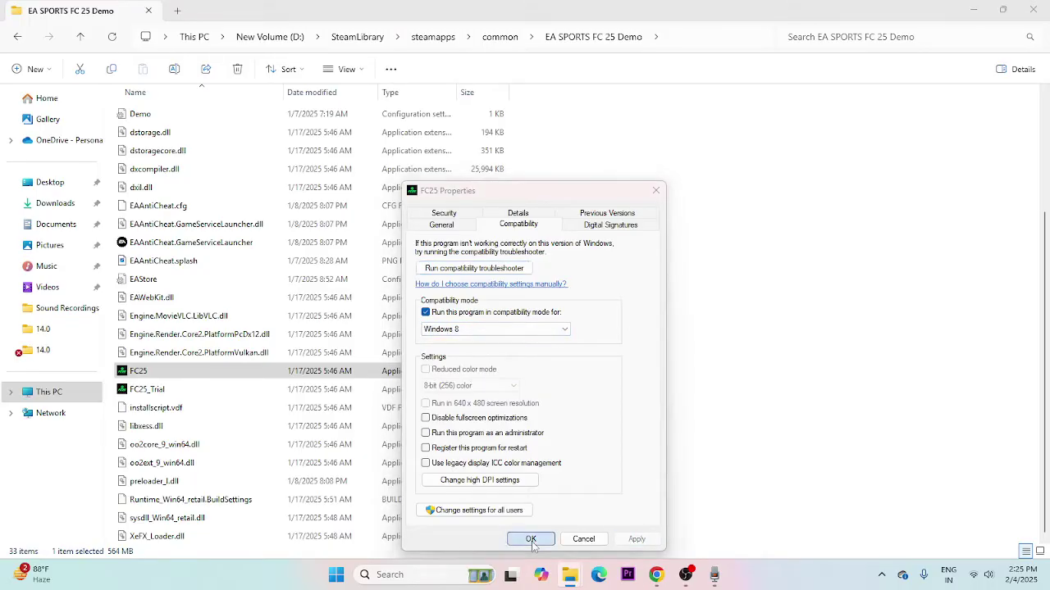
pyautogui.click(532, 539)
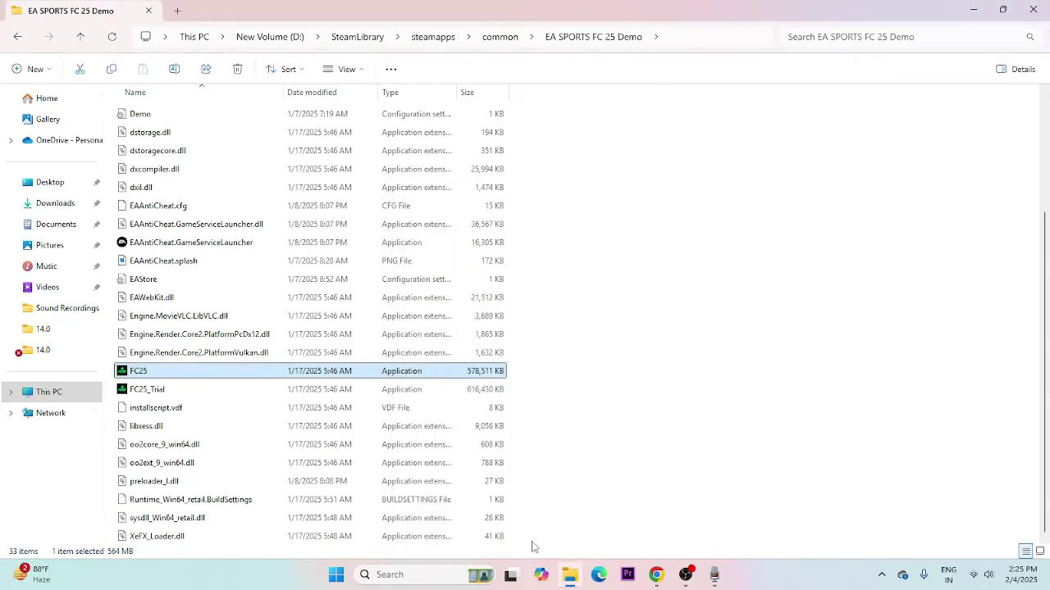
# Set the FC25 application to always run as an administrator, close the game folder, and reopen Steam
pyautogui.rightClick(398, 375)
pyautogui.click(447, 361)
pyautogui.click(436, 363)
pyautogui.click(515, 225)
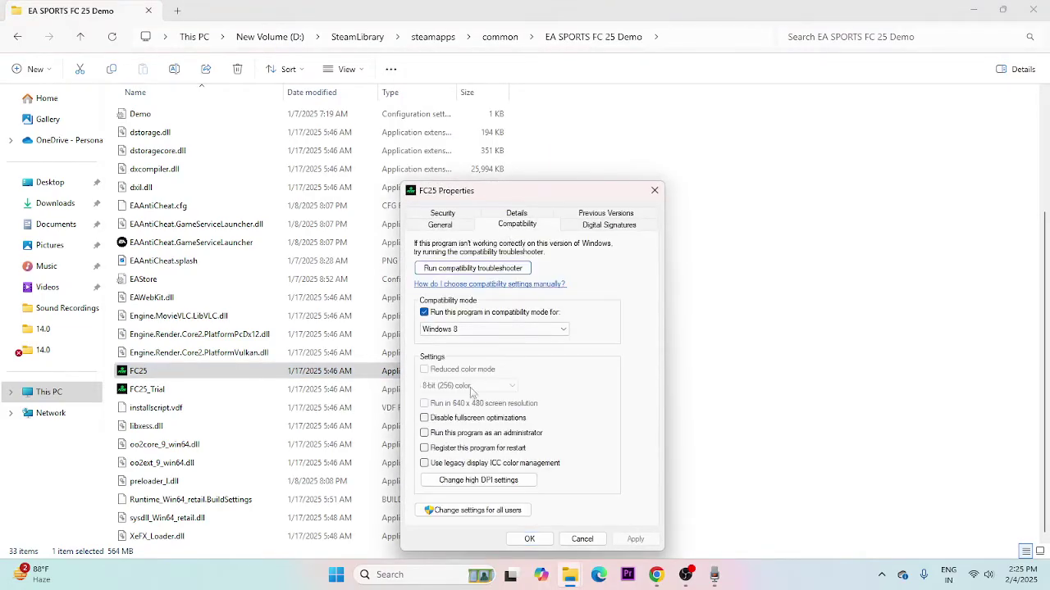
pyautogui.click(424, 433)
pyautogui.click(634, 539)
pyautogui.click(527, 540)
pyautogui.click(1033, 9)
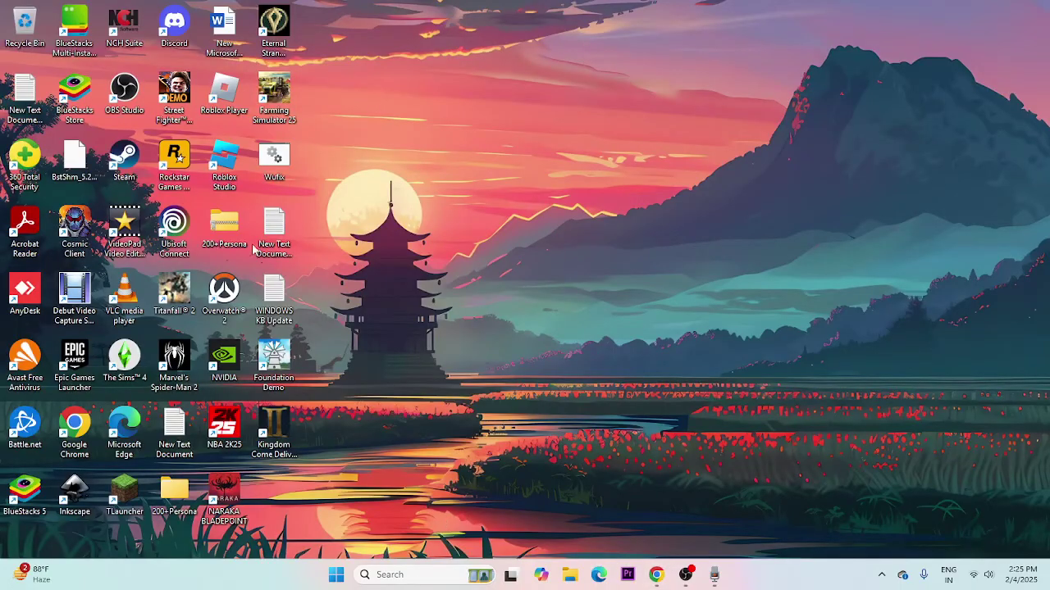
pyautogui.doubleClick(135, 177)
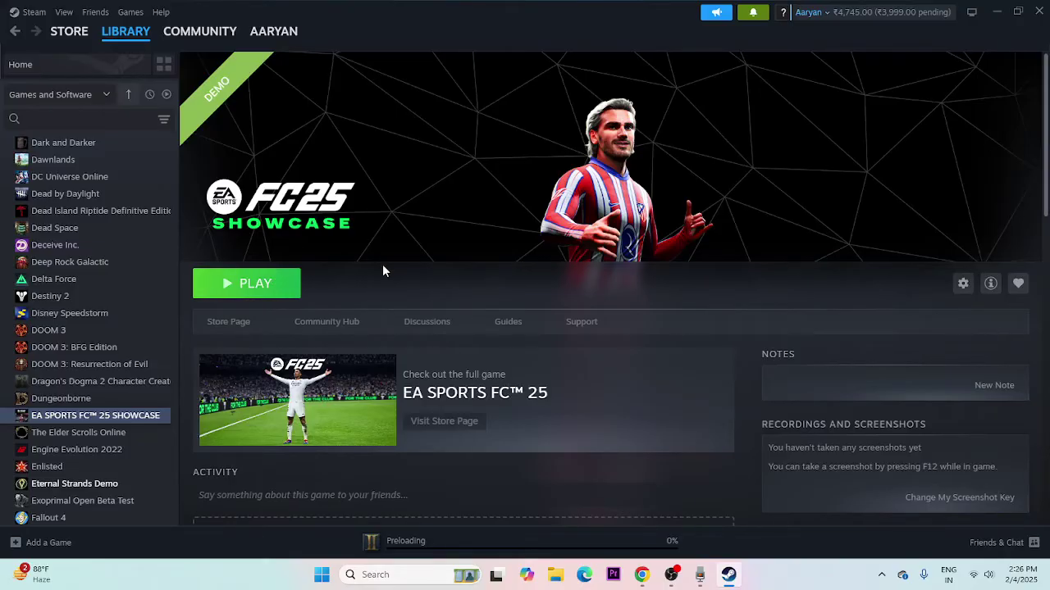
# Check the My Games folder in Documents for the game's saved files, and close File Explorer
pyautogui.click(556, 576)
pyautogui.click(56, 224)
pyautogui.click(145, 151)
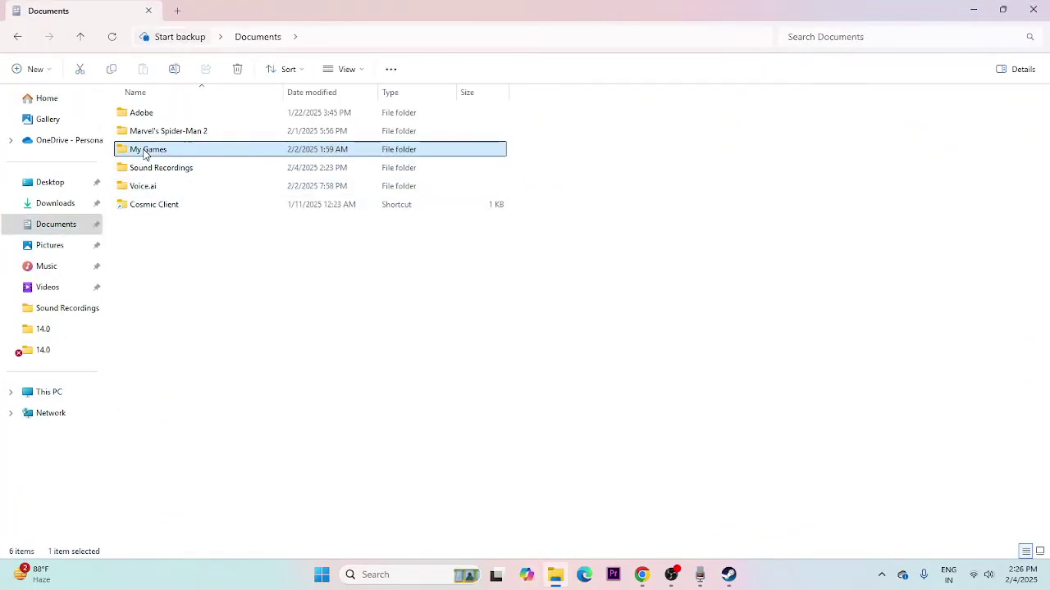
pyautogui.doubleClick(145, 151)
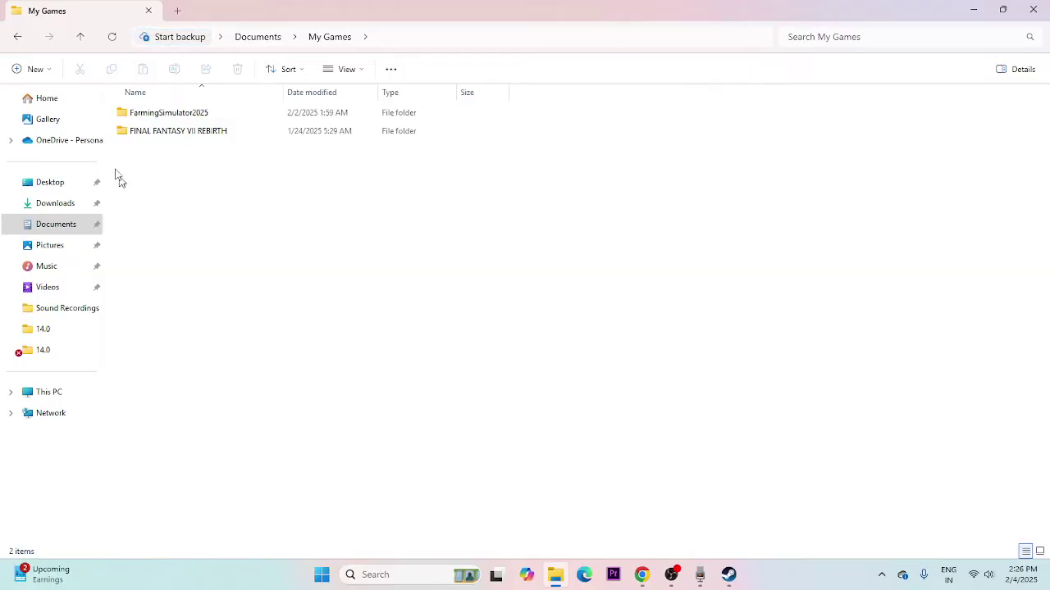
pyautogui.click(1035, 9)
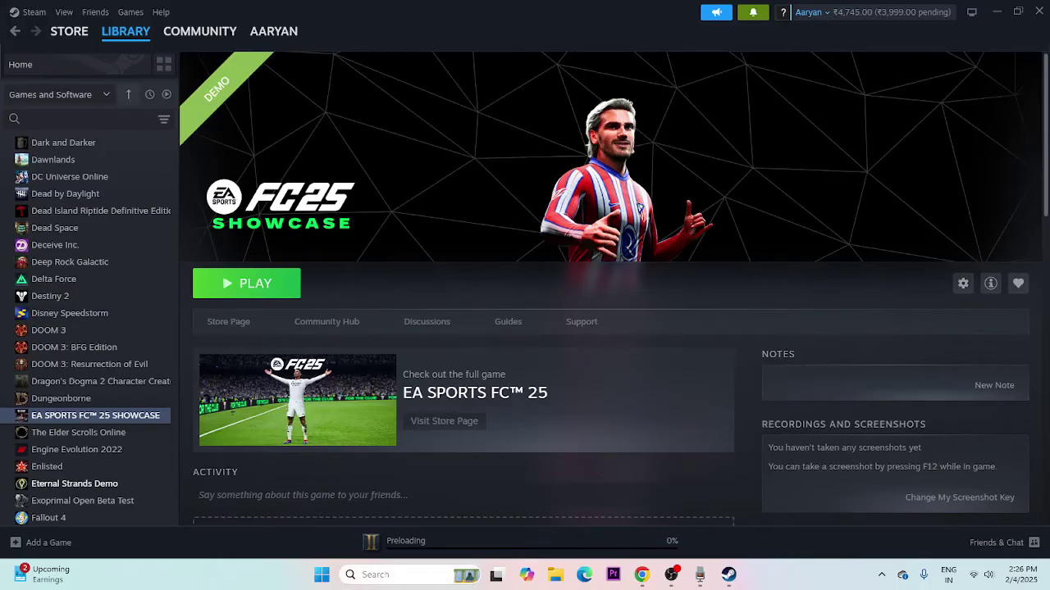
# Search Windows for Control Panel and open it
pyautogui.click(382, 574)
pyautogui.write('contr')
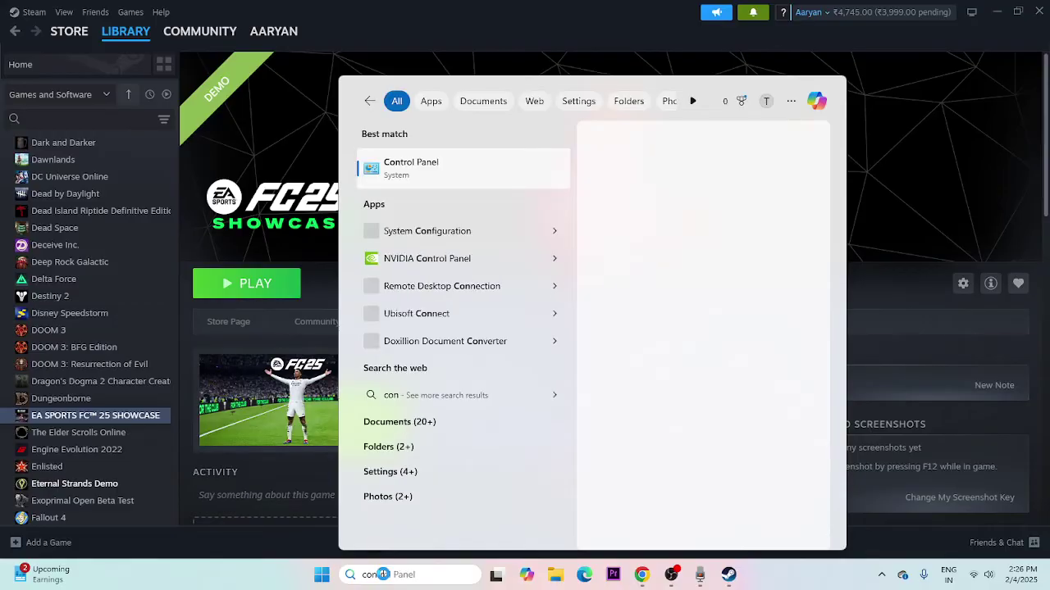
pyautogui.write('ol p')
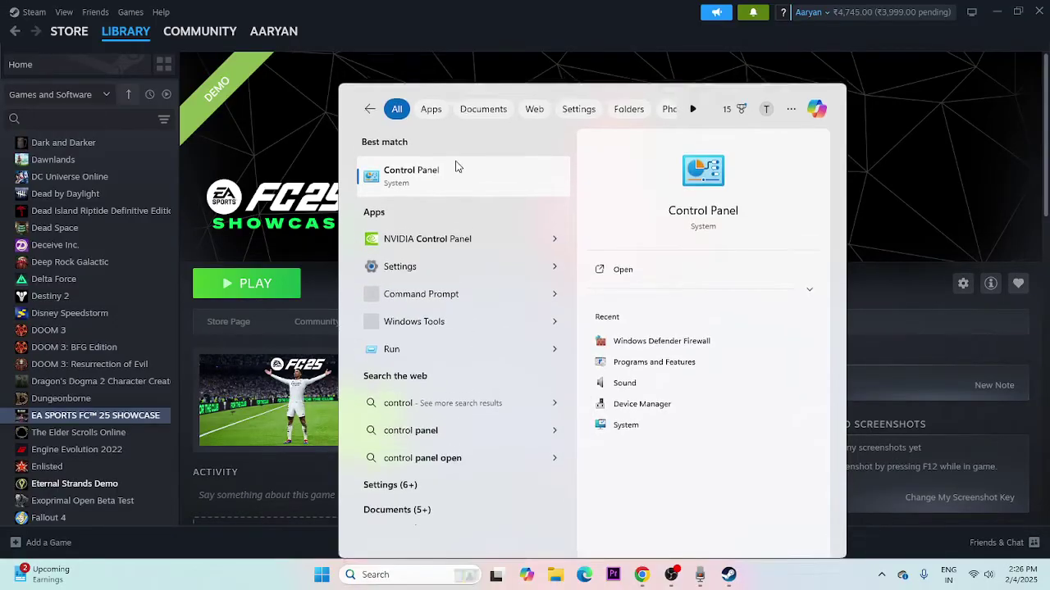
pyautogui.click(457, 166)
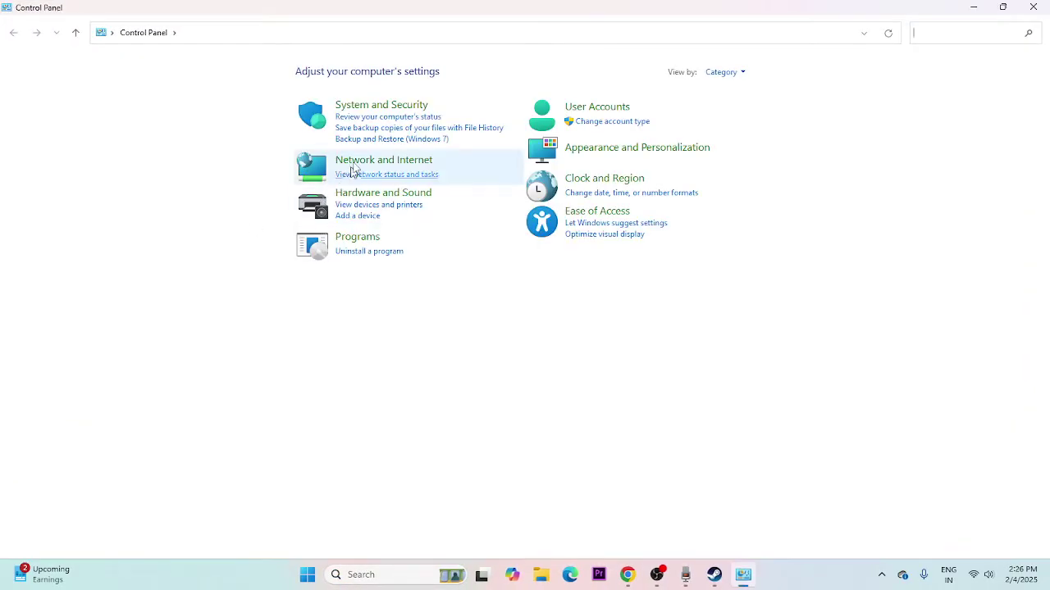
# Open the apps allowed through Windows Defender Firewall and look for the EA SPORTS FC 25 entry in the list
pyautogui.click(375, 107)
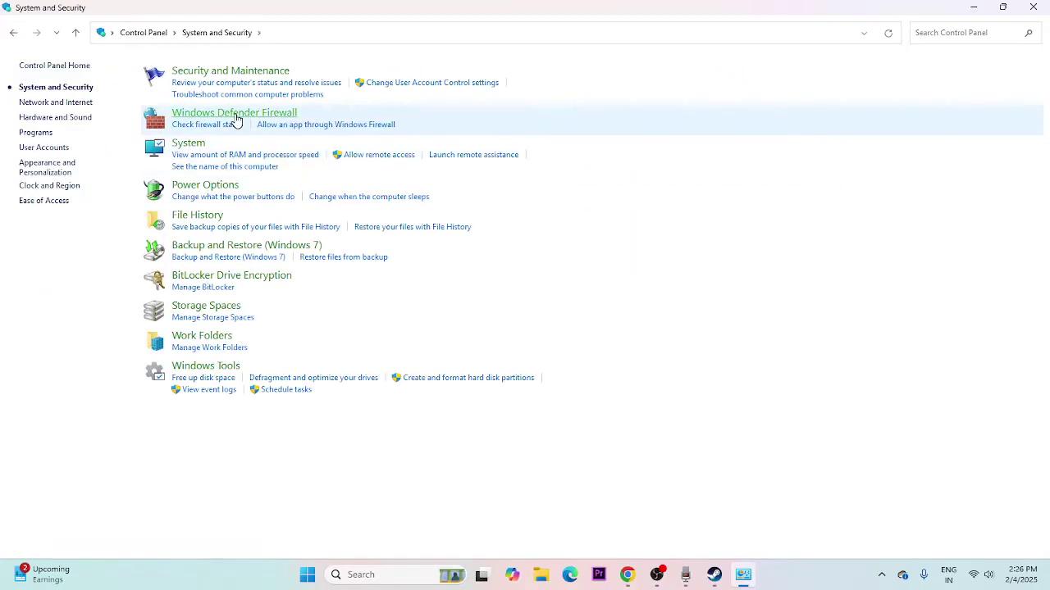
pyautogui.click(234, 118)
pyautogui.click(71, 99)
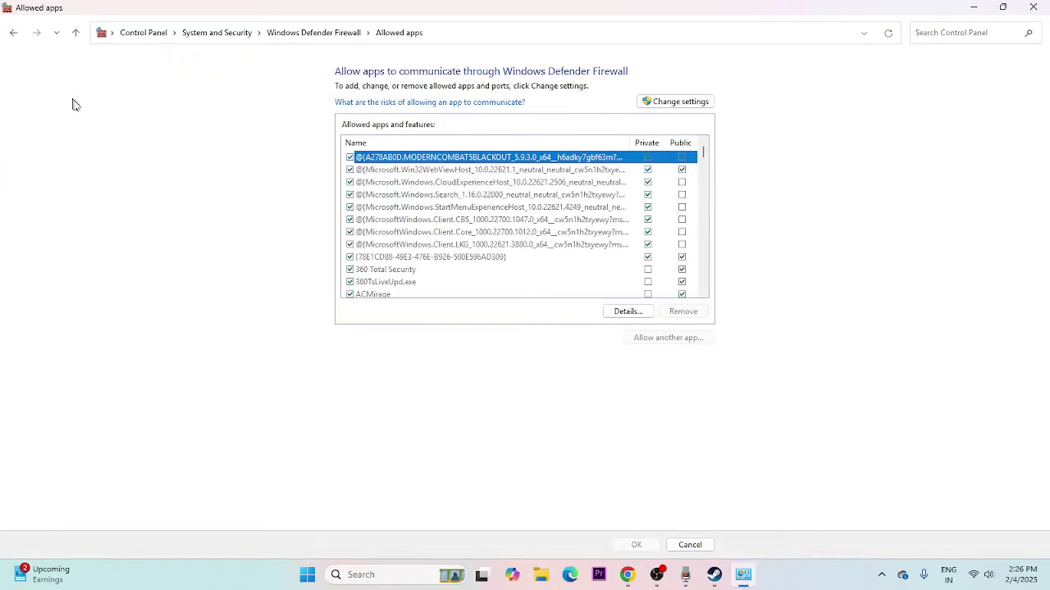
pyautogui.scroll(-5, 445, 200)
pyautogui.scroll(-15, 446, 200)
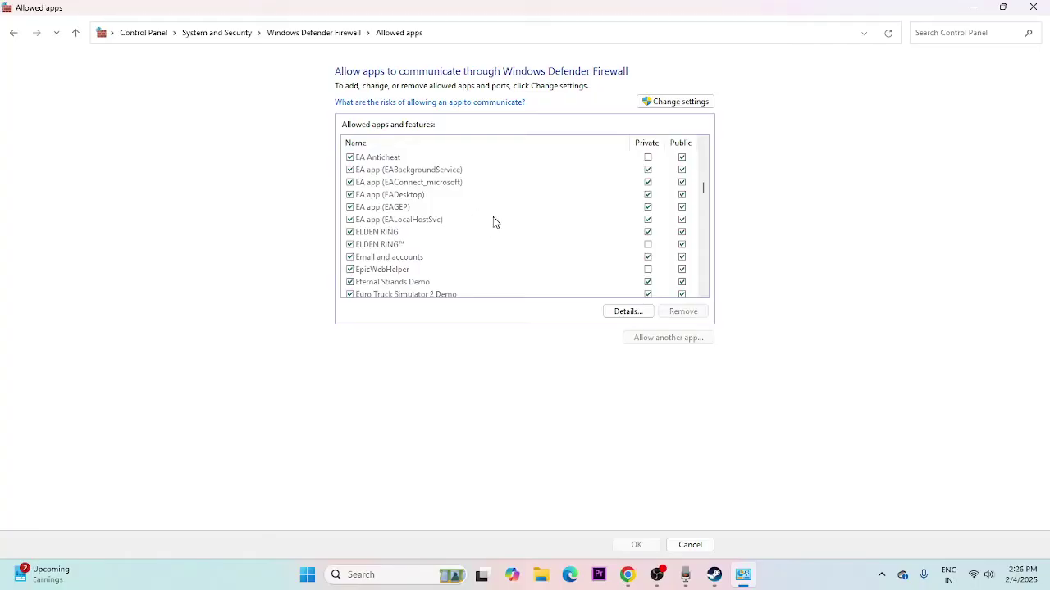
pyautogui.scroll(1, 493, 220)
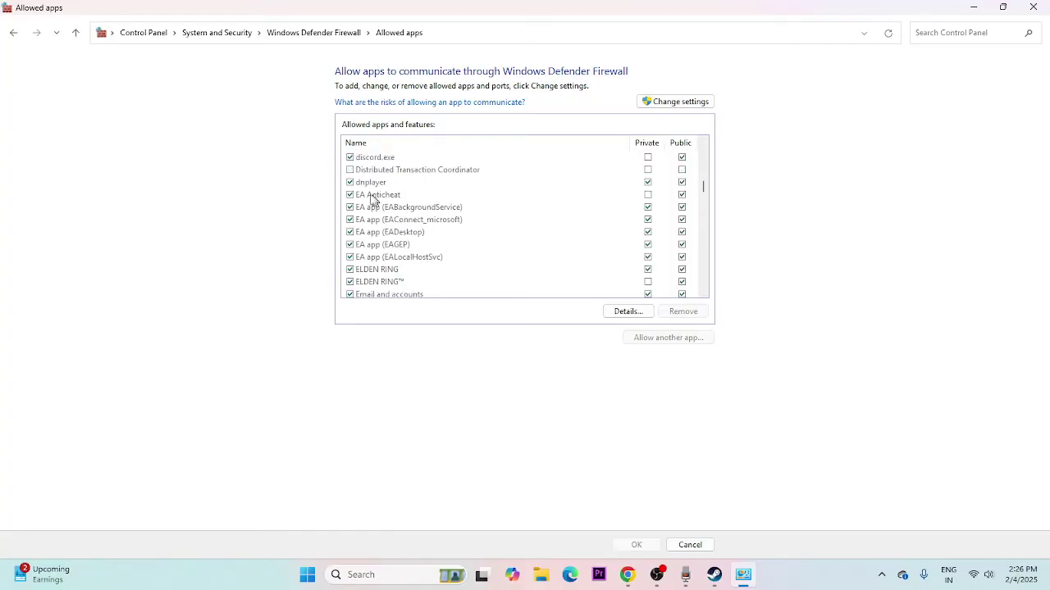
pyautogui.scroll(-3, 499, 198)
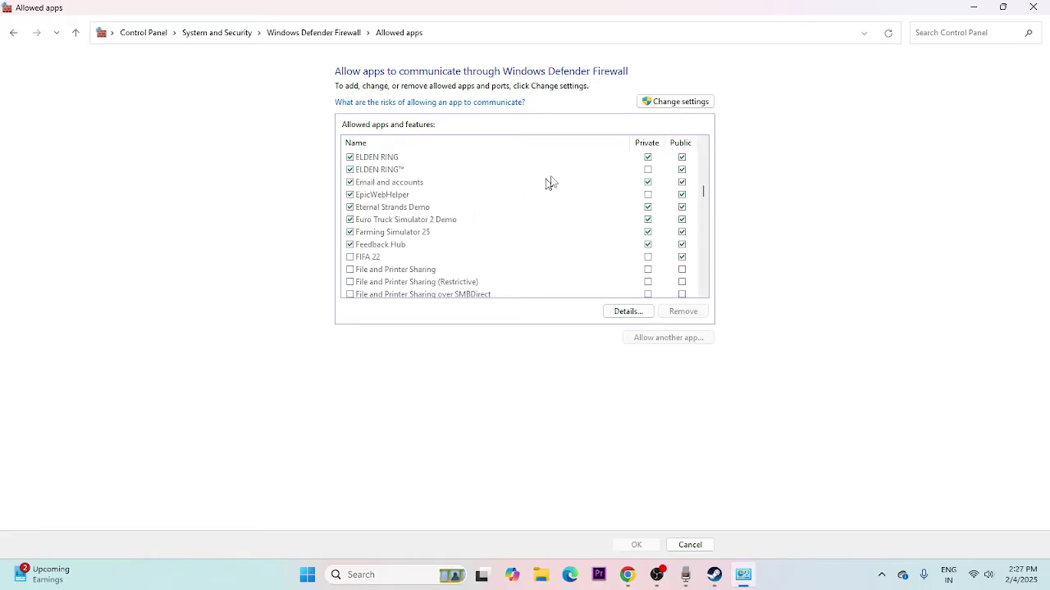
# Unlock the firewall settings, start allowing another app, and browse to SteamLibrary\steamapps\common\EA SPORTS FC 25 Demo on drive D
pyautogui.click(664, 102)
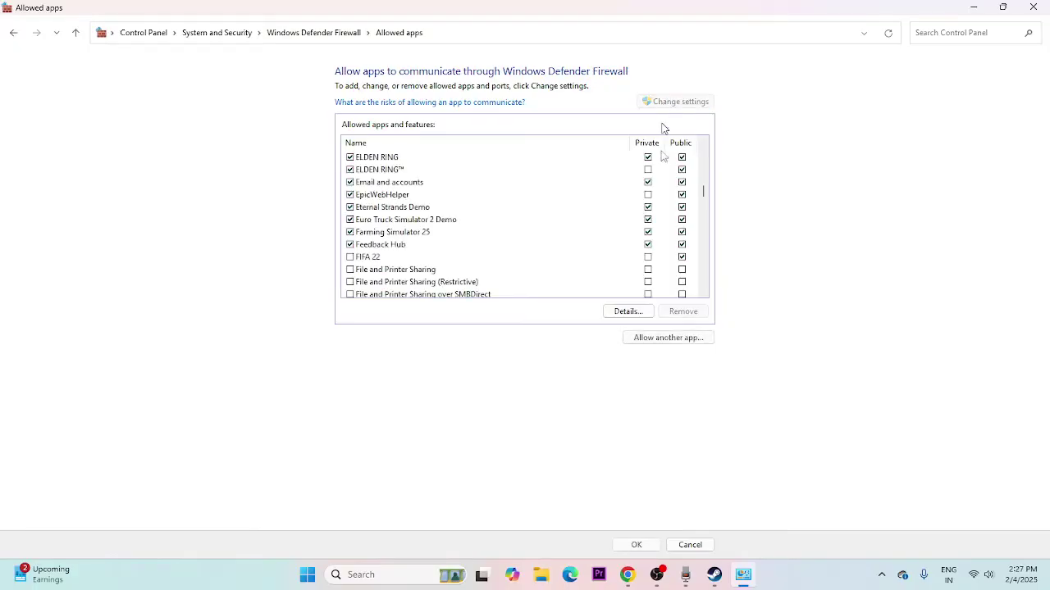
pyautogui.click(669, 338)
pyautogui.click(597, 356)
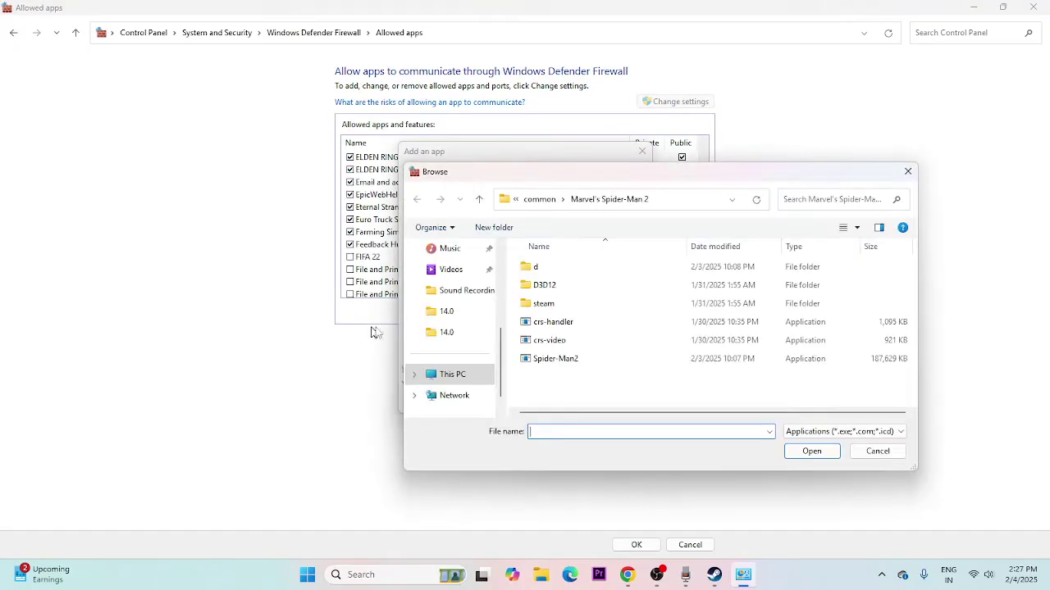
pyautogui.click(452, 375)
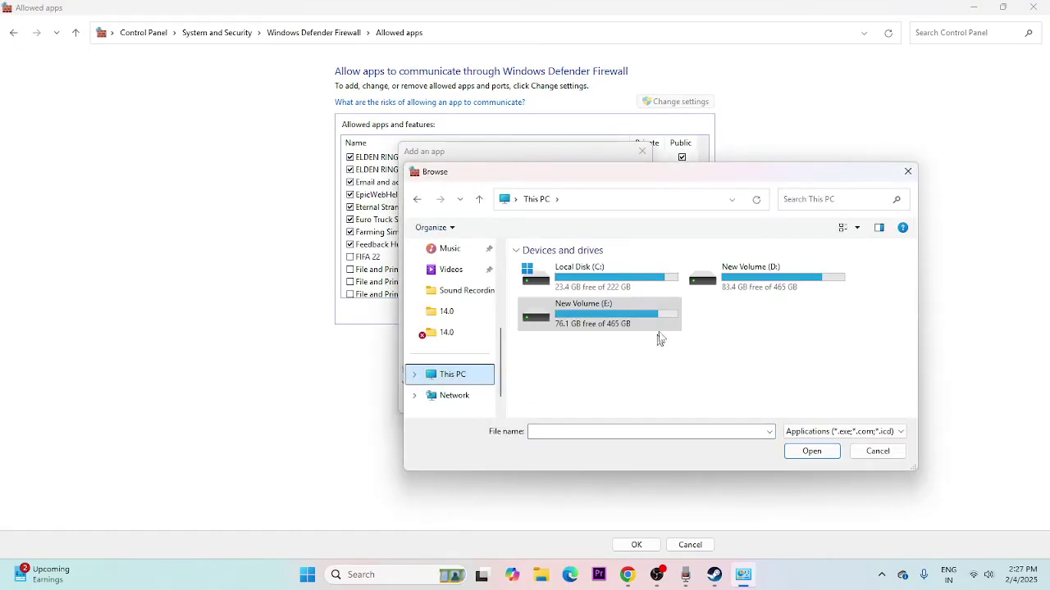
pyautogui.doubleClick(698, 282)
pyautogui.doubleClick(538, 343)
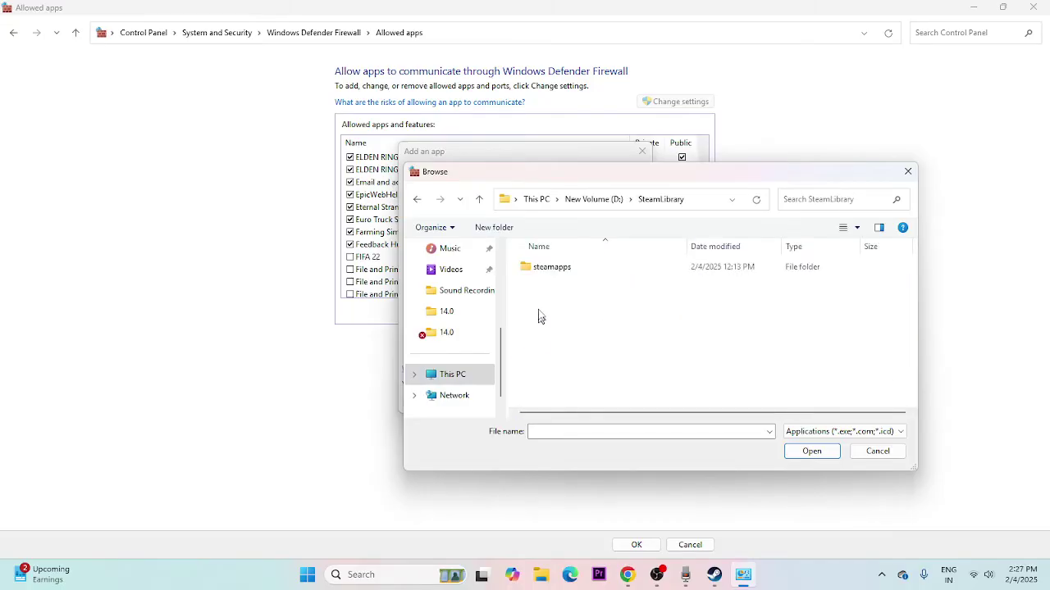
pyautogui.doubleClick(543, 268)
pyautogui.doubleClick(545, 269)
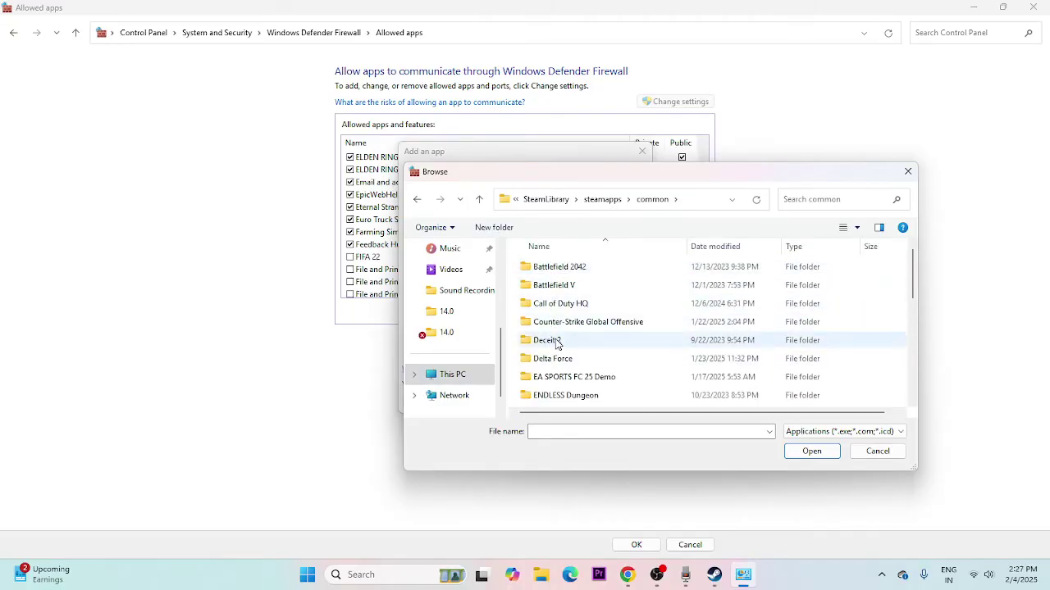
pyautogui.doubleClick(561, 379)
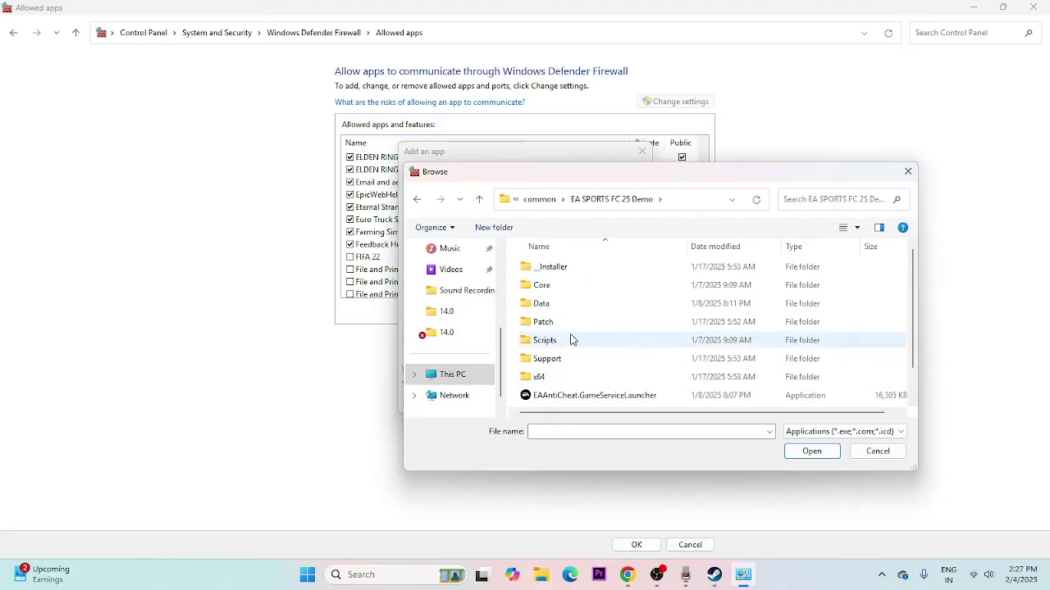
# Add the FC25 application to the allowed apps, permit EA SPORTS FC 25 on private networks, and close the firewall window
pyautogui.scroll(-1, 561, 383)
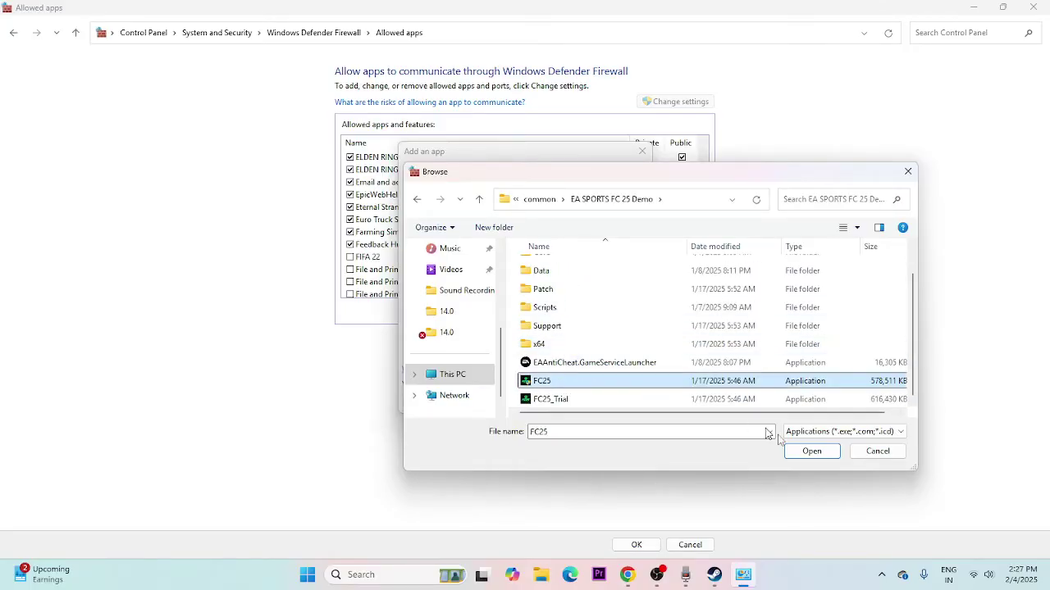
pyautogui.click(811, 451)
pyautogui.click(569, 402)
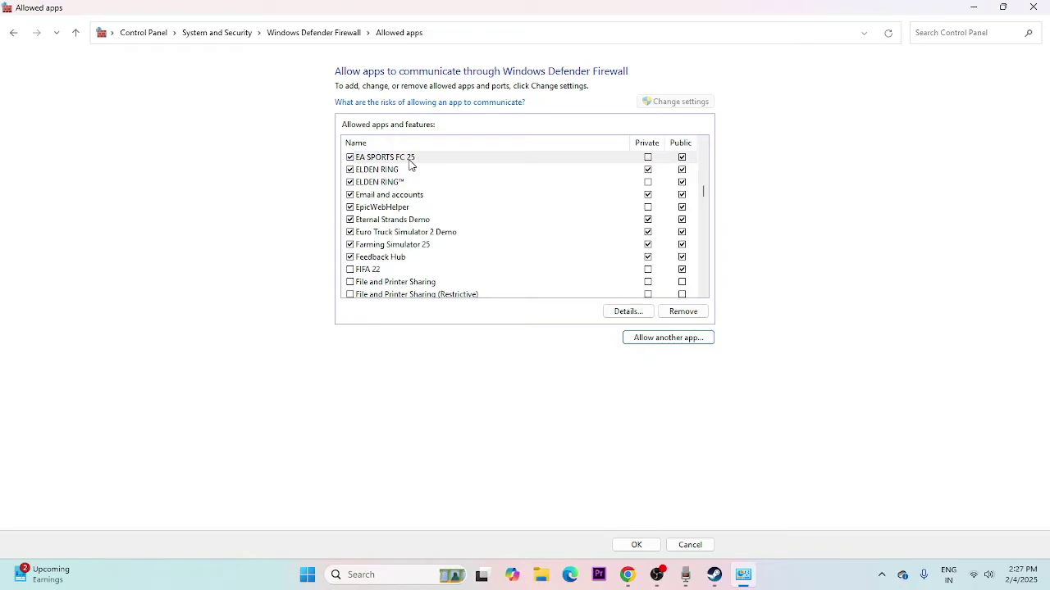
pyautogui.click(649, 158)
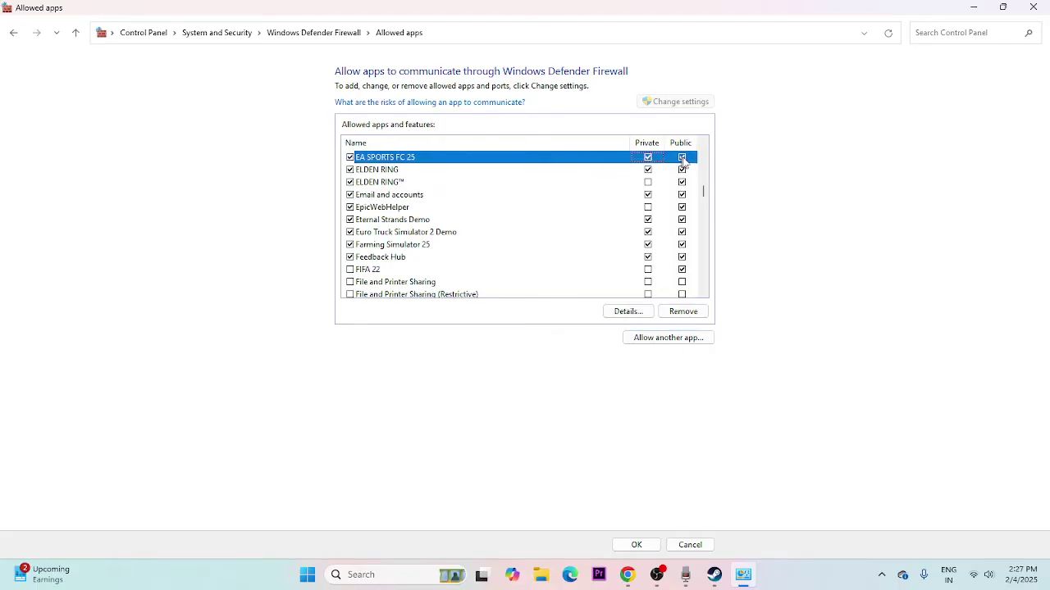
pyautogui.click(1044, 15)
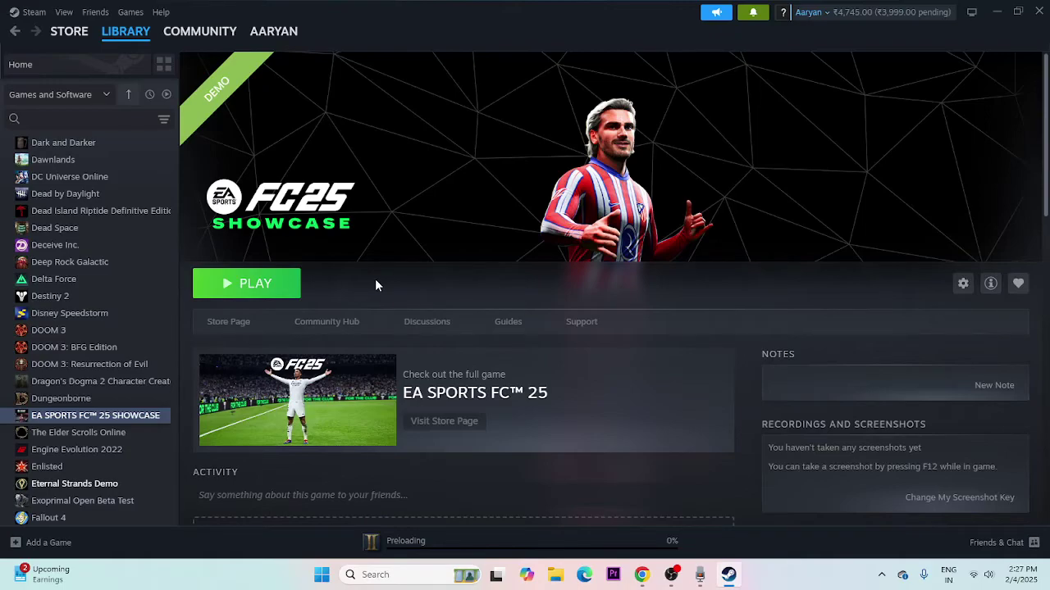
# Search Windows for System Configuration and open it
pyautogui.click(388, 575)
pyautogui.write('system co')
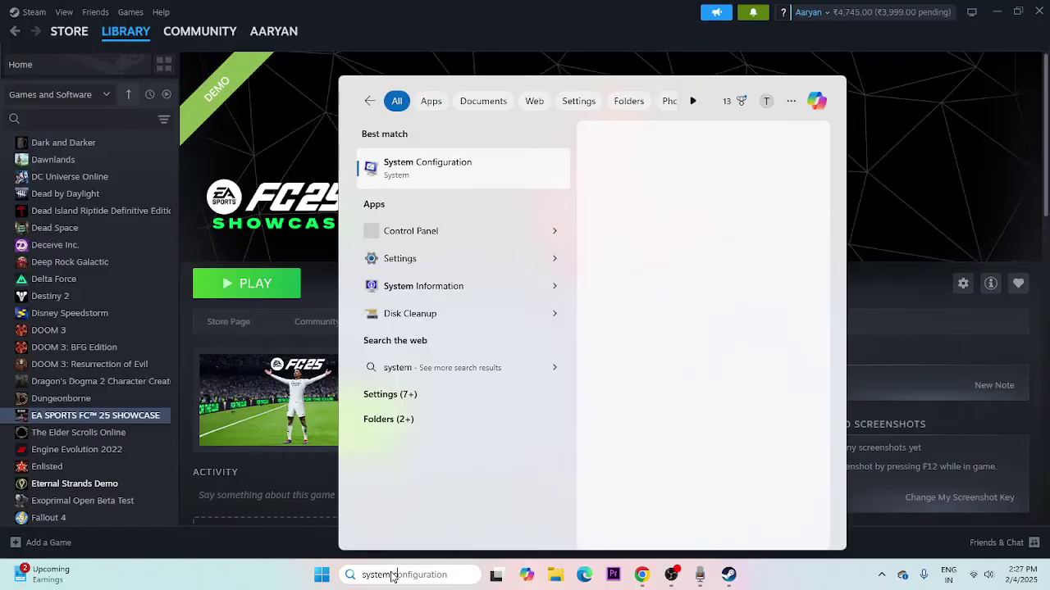
pyautogui.write('nfi')
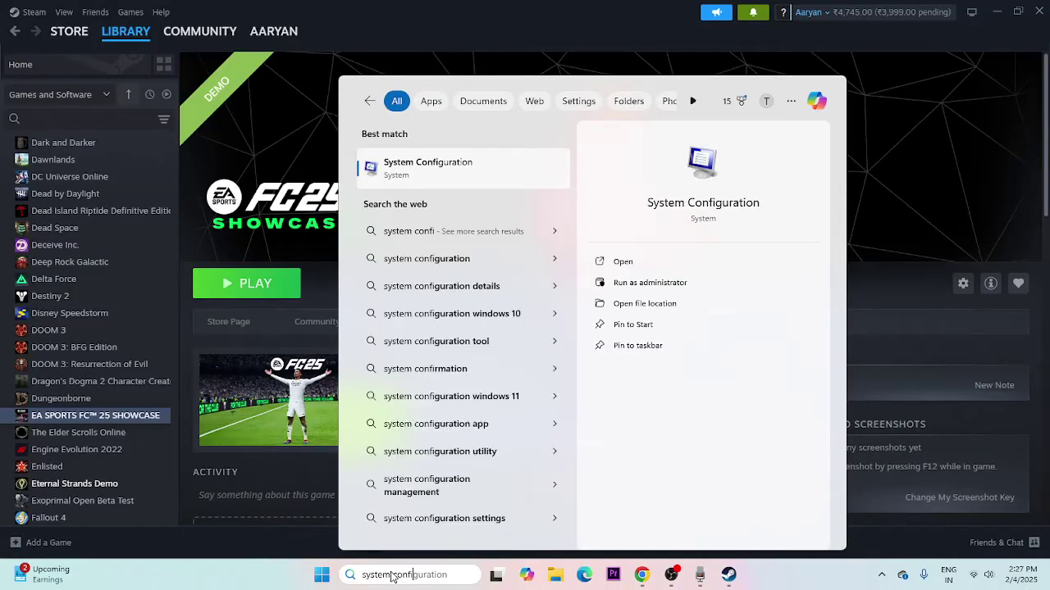
pyautogui.click(428, 163)
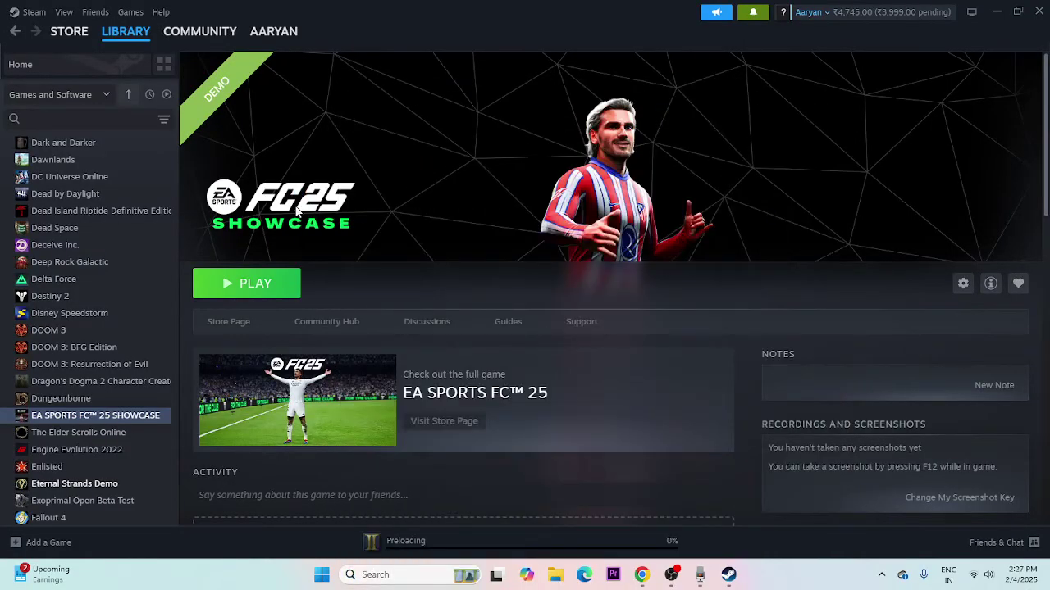
# Disable all services in System Configuration, toggle the option to hide all Microsoft services, apply the settings, and dismiss the restart prompt
pyautogui.click(419, 183)
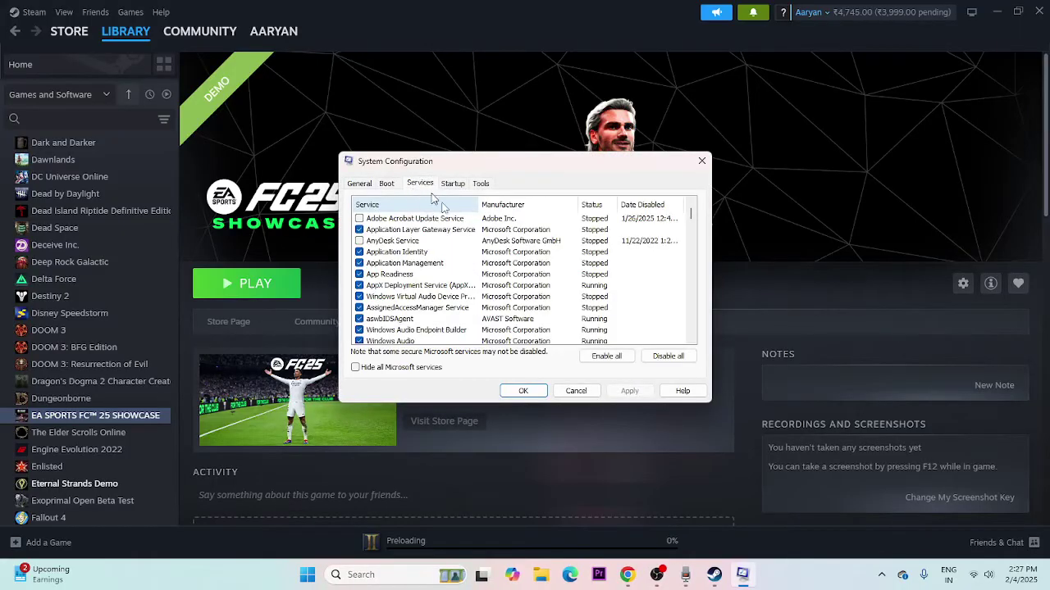
pyautogui.click(668, 357)
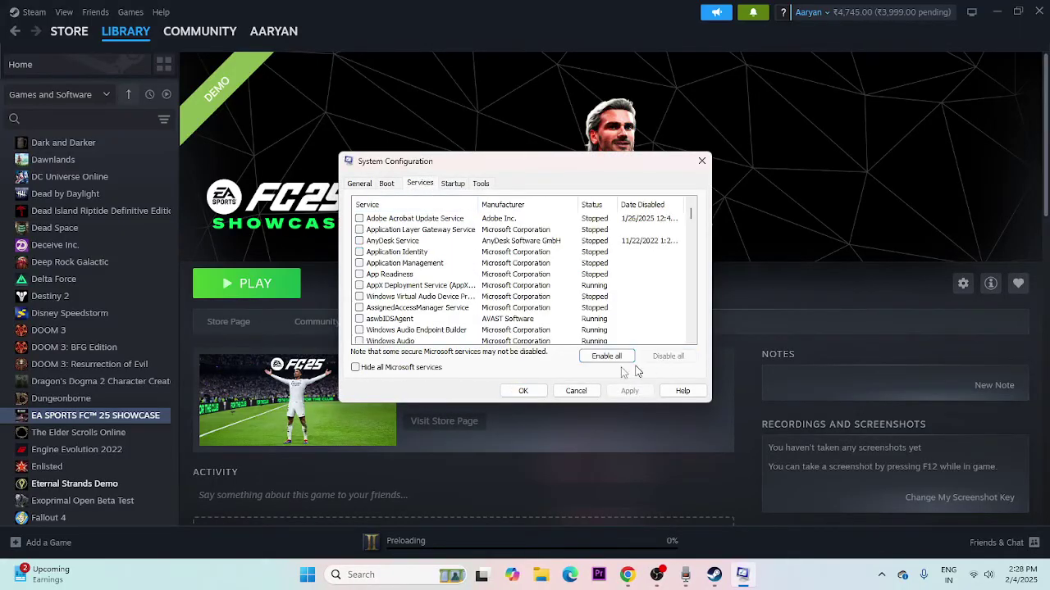
pyautogui.click(355, 368)
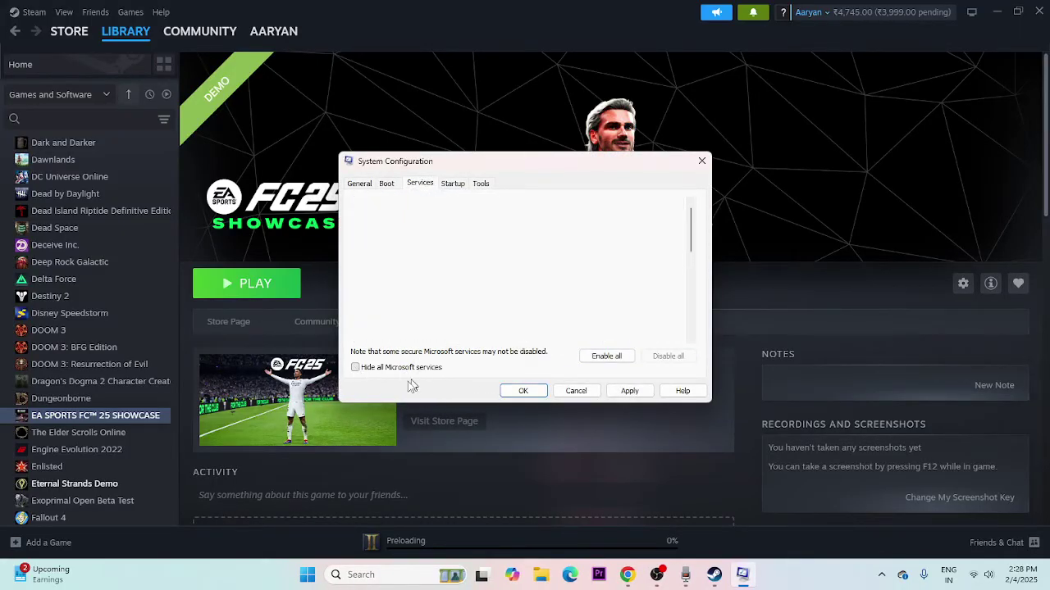
pyautogui.click(629, 391)
pyautogui.click(522, 392)
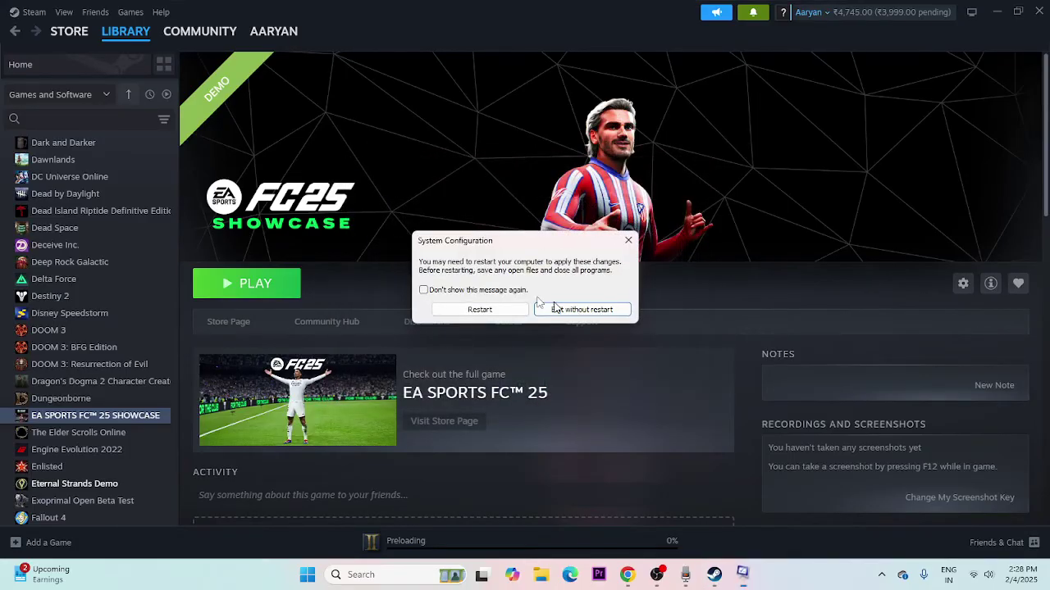
pyautogui.click(629, 238)
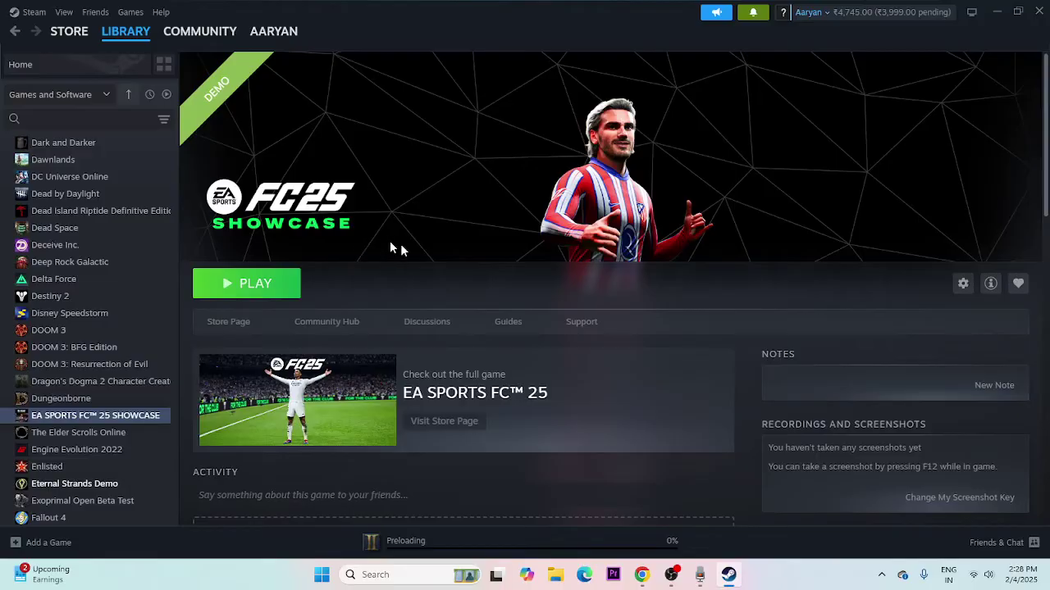
# Open the Steam properties of EA SPORTS FC 25 SHOWCASE and disable the in-game Steam Overlay
pyautogui.rightClick(80, 415)
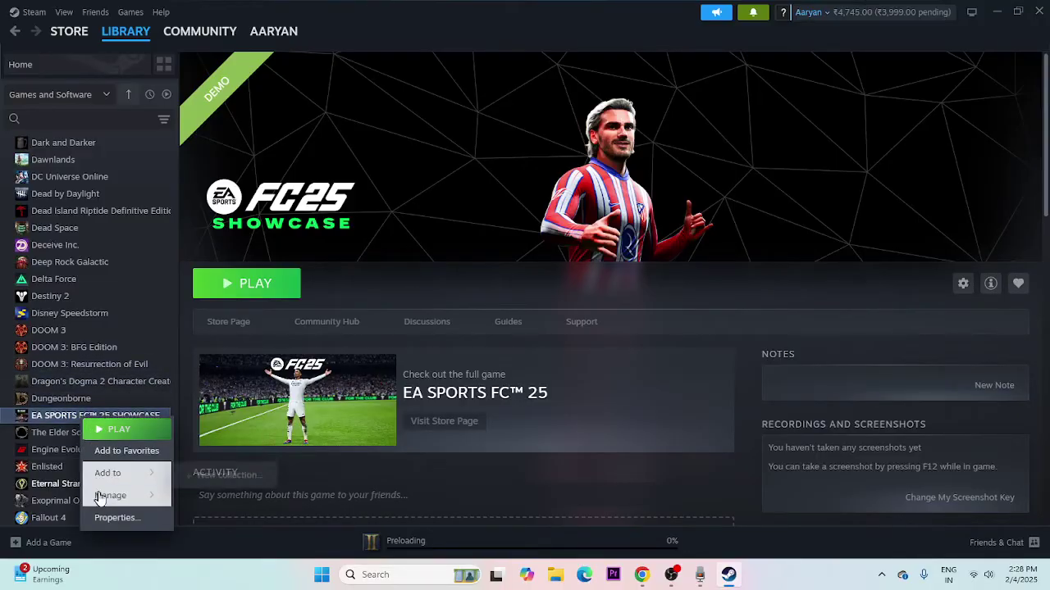
pyautogui.click(110, 516)
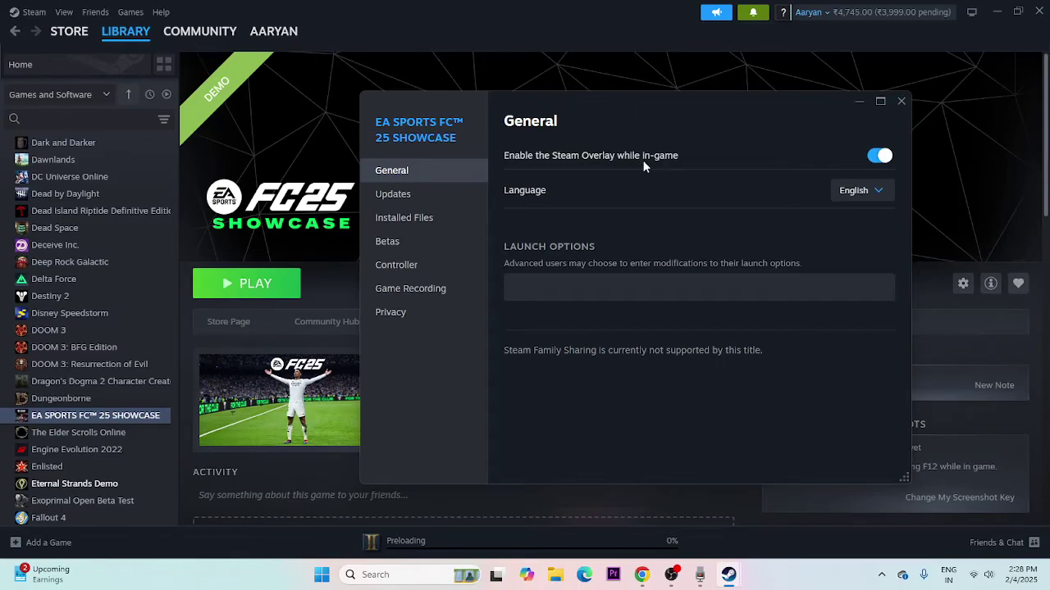
pyautogui.click(877, 157)
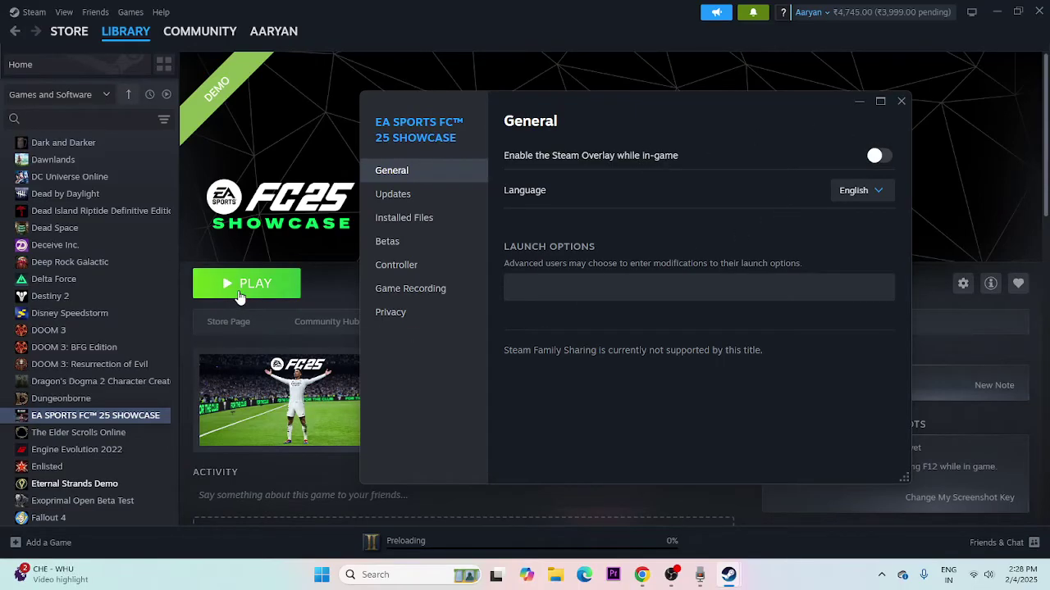
# Enter -dx12 as the game's launch option, erase its last characters, and close the game properties
pyautogui.click(518, 287)
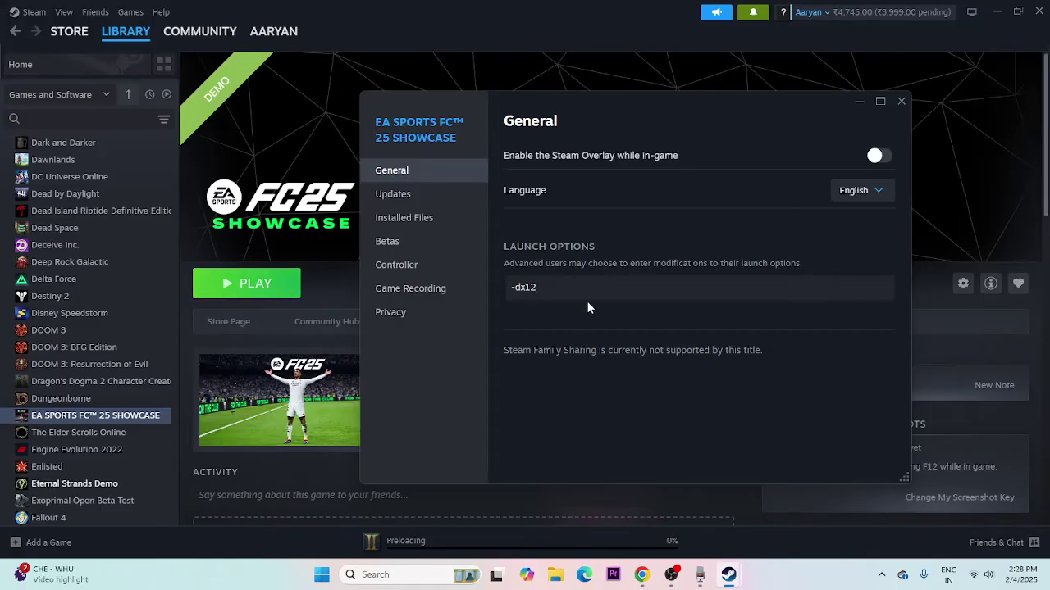
pyautogui.press('BackSpace')
pyautogui.press('BackSpace')
pyautogui.press('BackSpace')
pyautogui.click(901, 100)
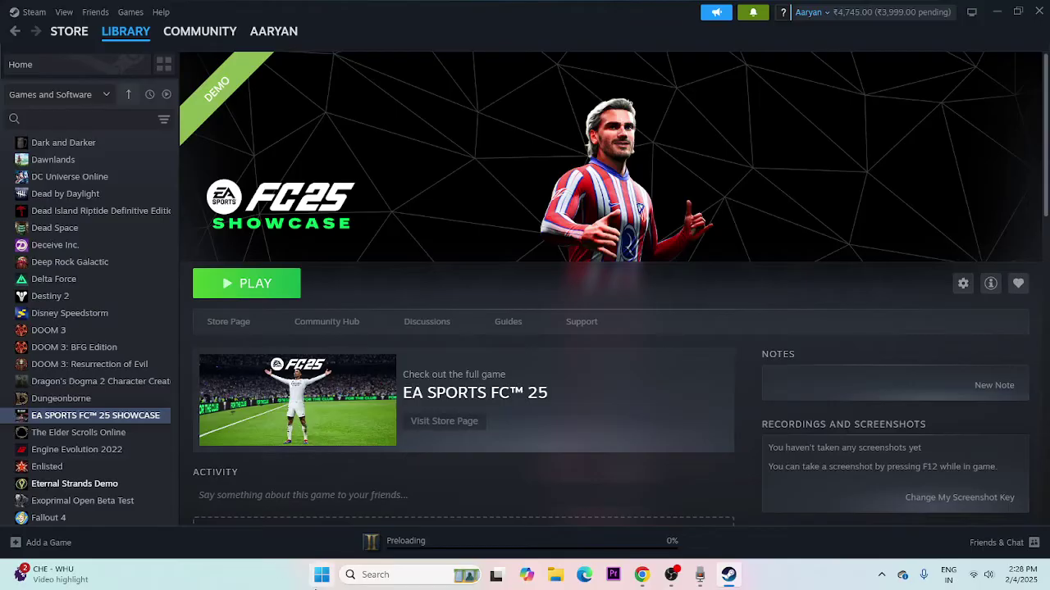
# Open Task Manager and maximize its window
pyautogui.rightClick(321, 575)
pyautogui.click(334, 414)
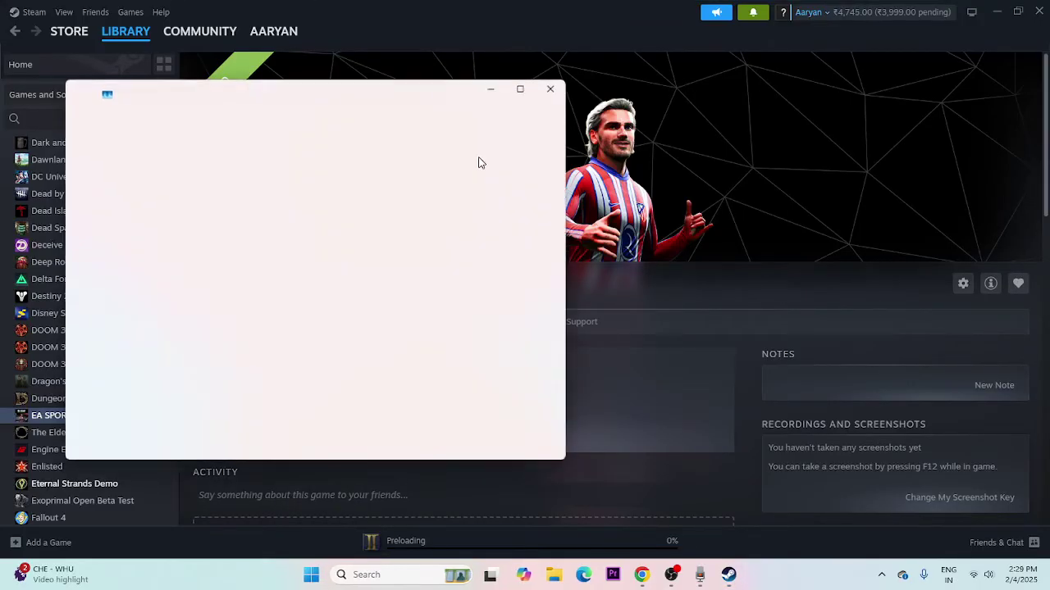
pyautogui.click(520, 89)
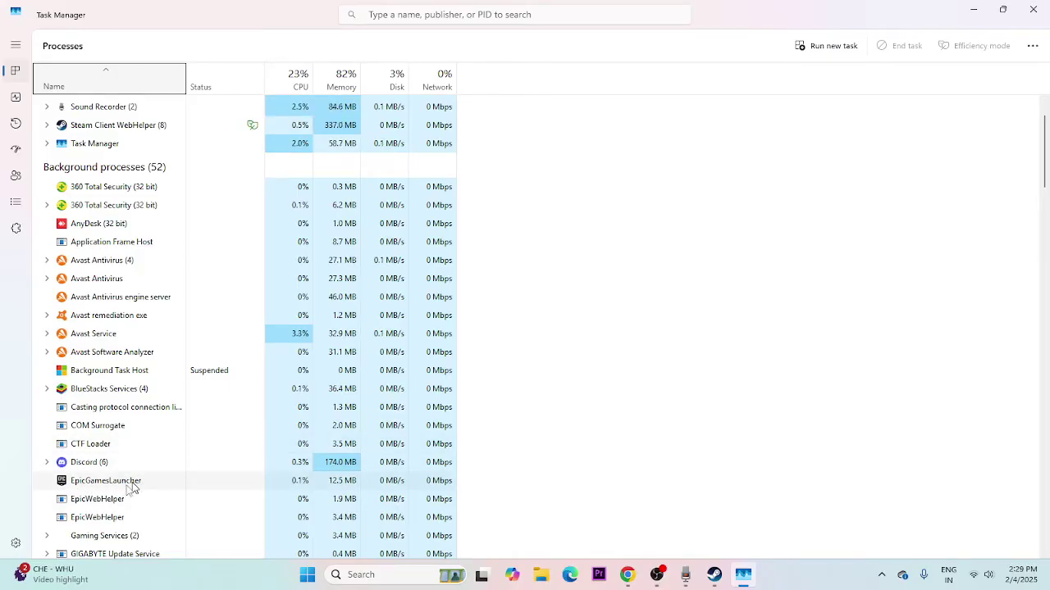
# End the Discord and EpicGamesLauncher background processes, and close Task Manager
pyautogui.click(95, 467)
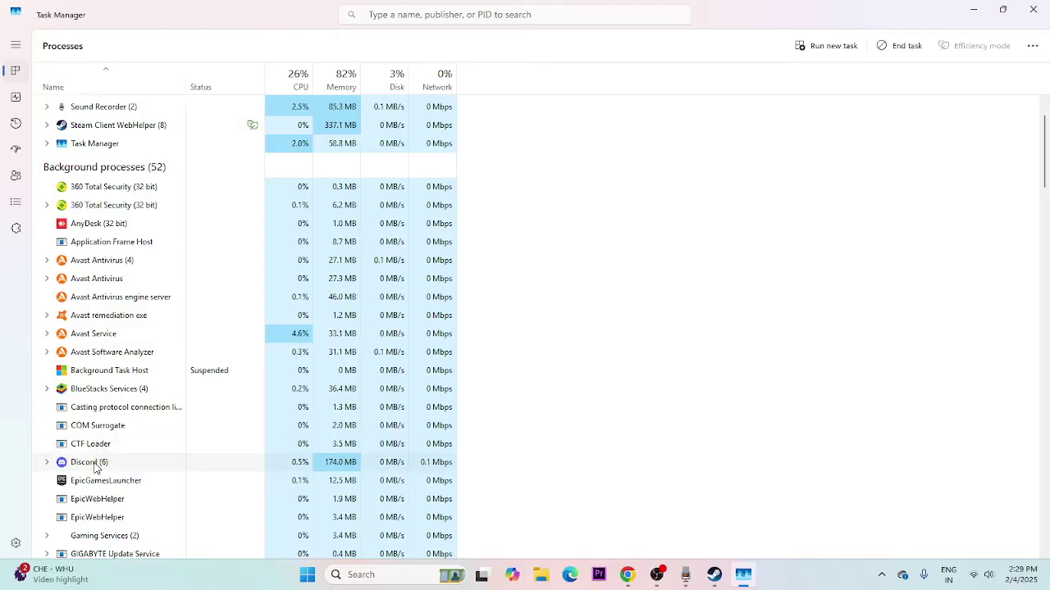
pyautogui.rightClick(96, 464)
pyautogui.click(150, 313)
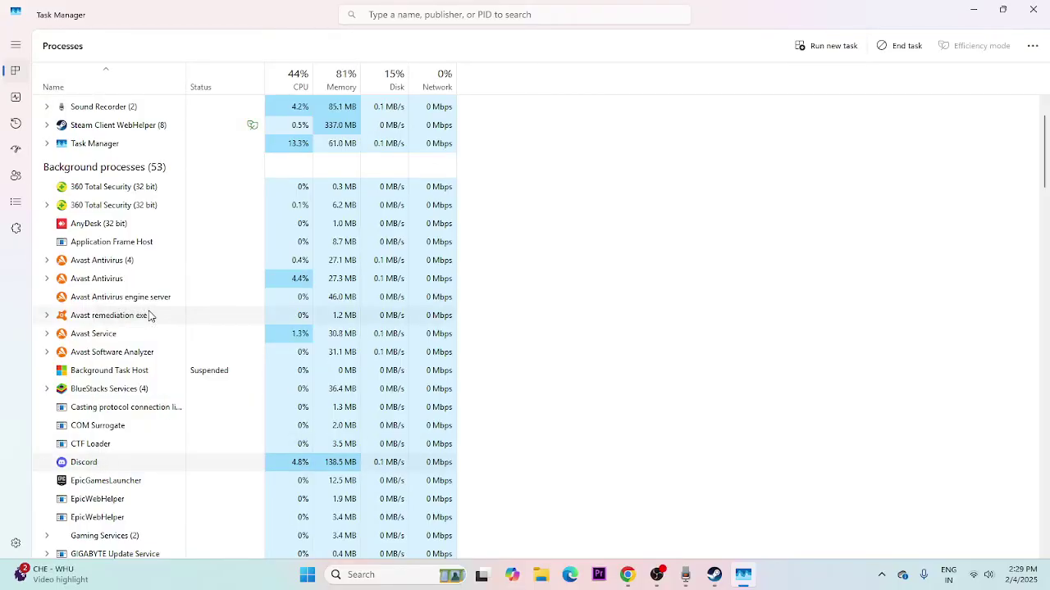
pyautogui.rightClick(101, 467)
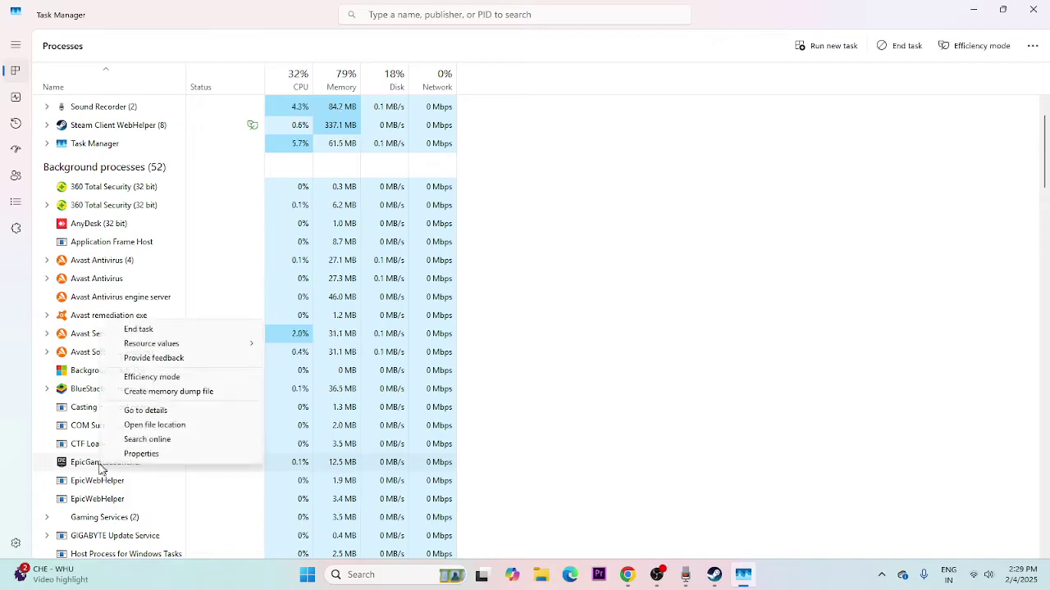
pyautogui.click(164, 332)
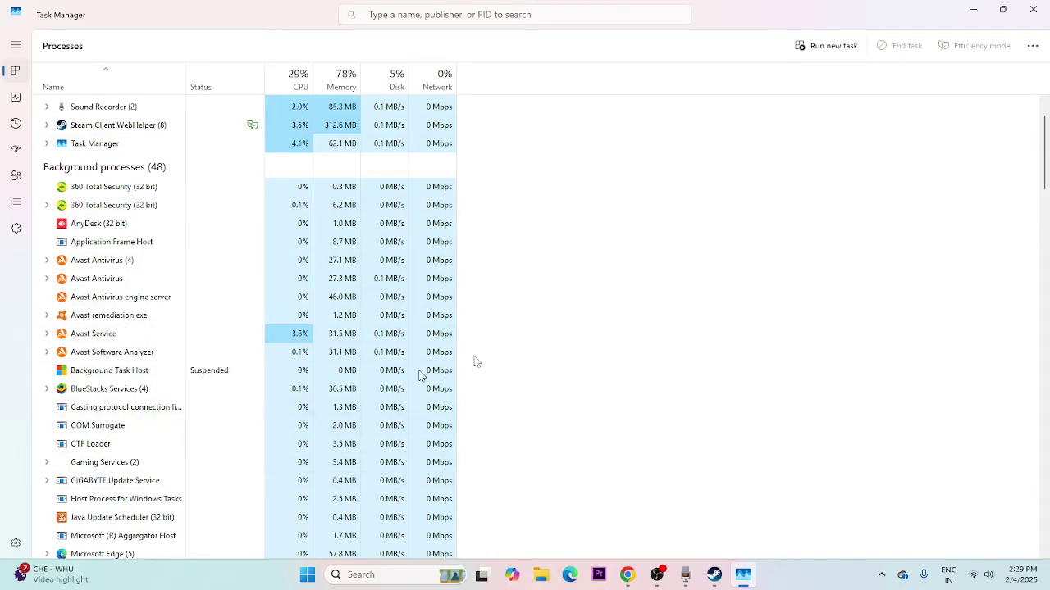
pyautogui.click(1039, 12)
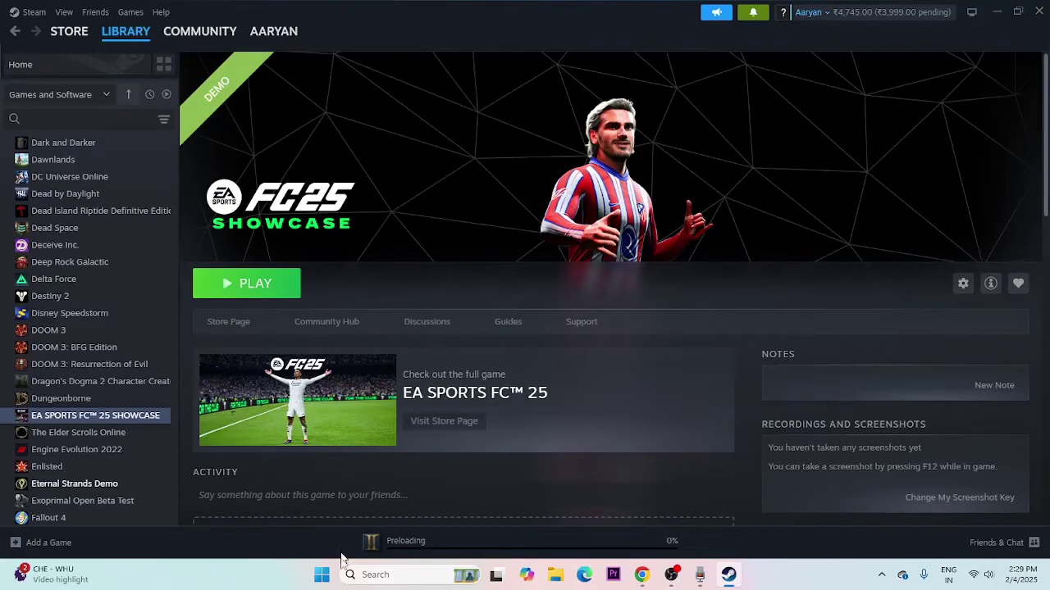
# Open the Windows Graphics settings and start adding a desktop app to the custom application settings
pyautogui.click(359, 577)
pyautogui.write('GRAPHICS')
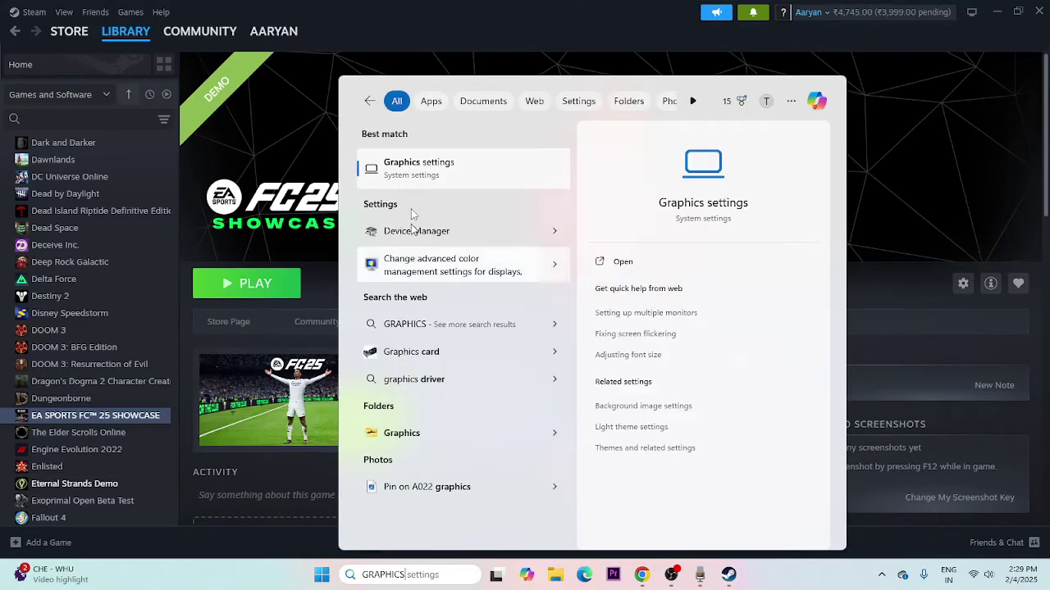
pyautogui.click(425, 177)
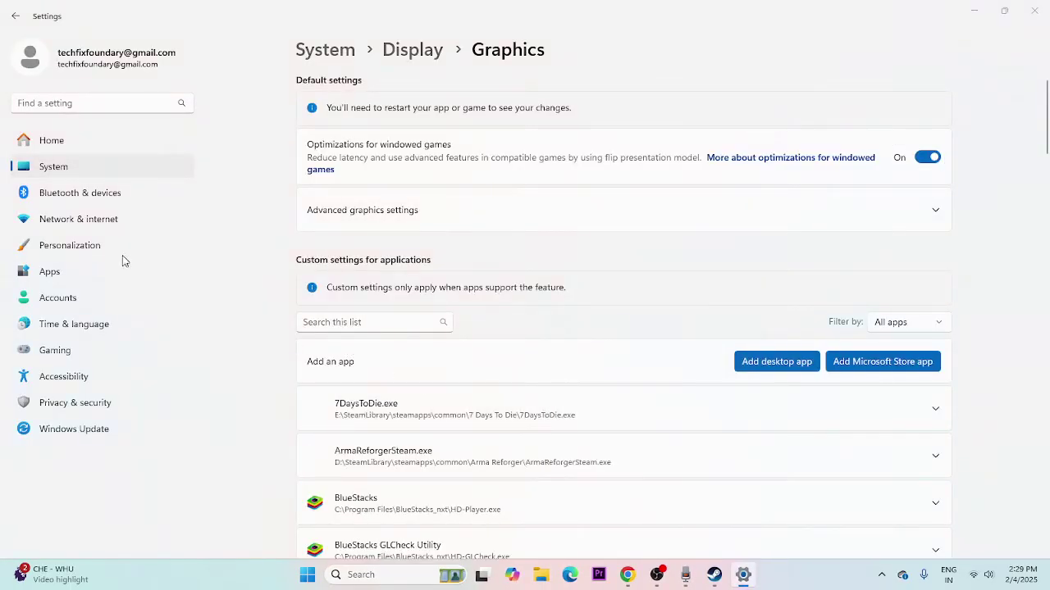
pyautogui.scroll(-1, 89, 183)
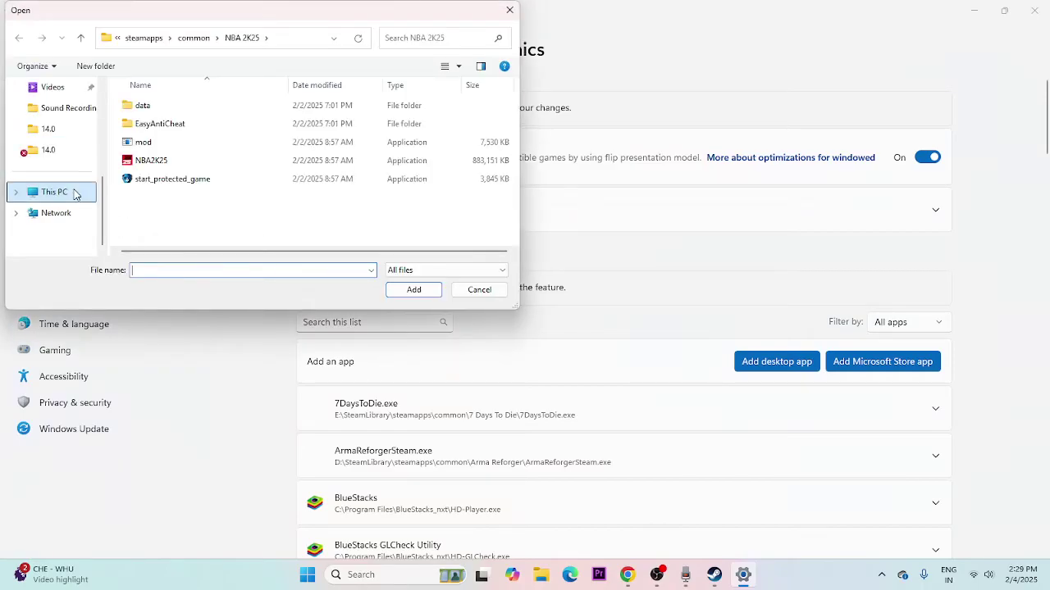
# Add the FC25 application from the EA SPORTS FC 25 Demo folder in drive D:'s SteamLibrary\steamapps\common to the graphics app list
pyautogui.click(73, 194)
pyautogui.doubleClick(292, 123)
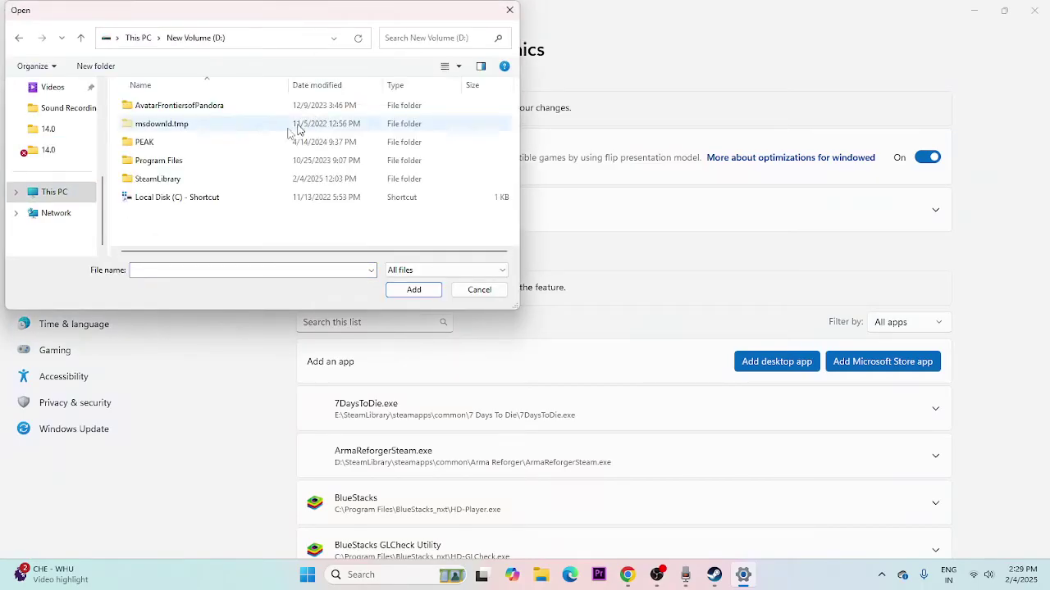
pyautogui.doubleClick(161, 179)
pyautogui.doubleClick(160, 112)
pyautogui.doubleClick(160, 112)
pyautogui.scroll(-2, 170, 175)
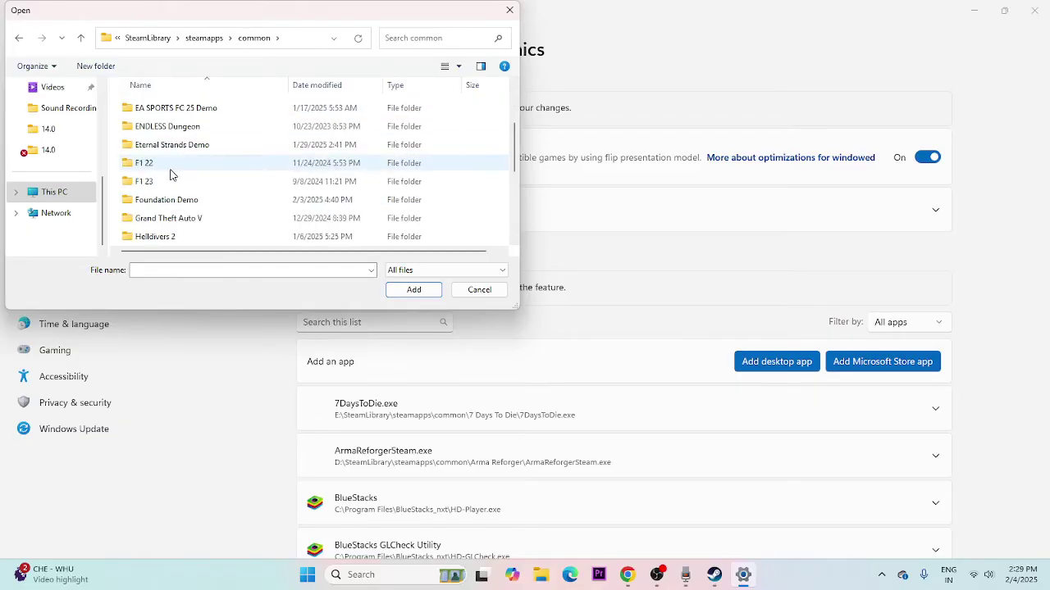
pyautogui.doubleClick(222, 111)
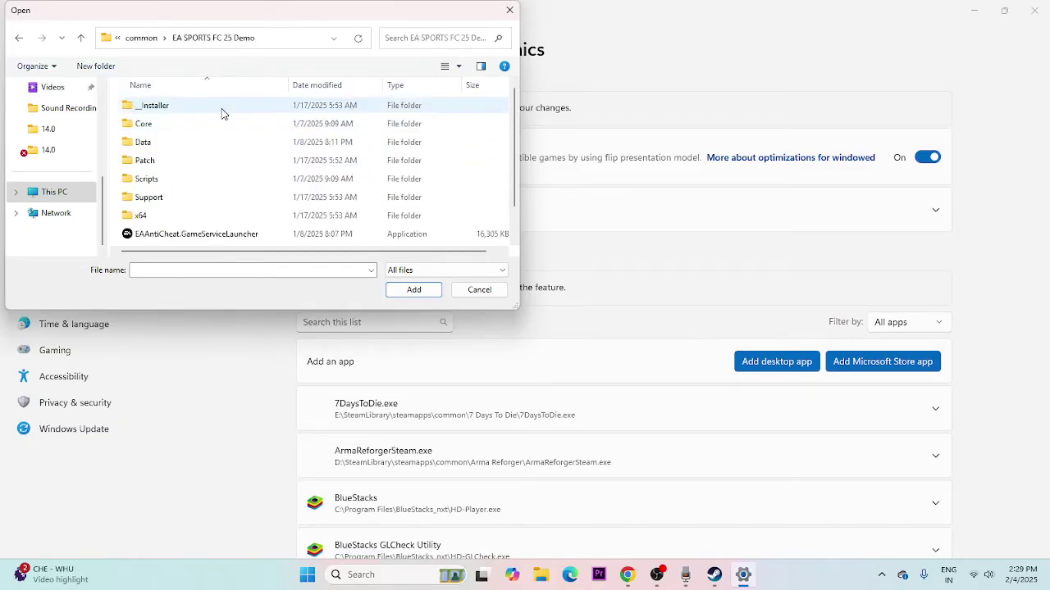
pyautogui.scroll(-1, 160, 172)
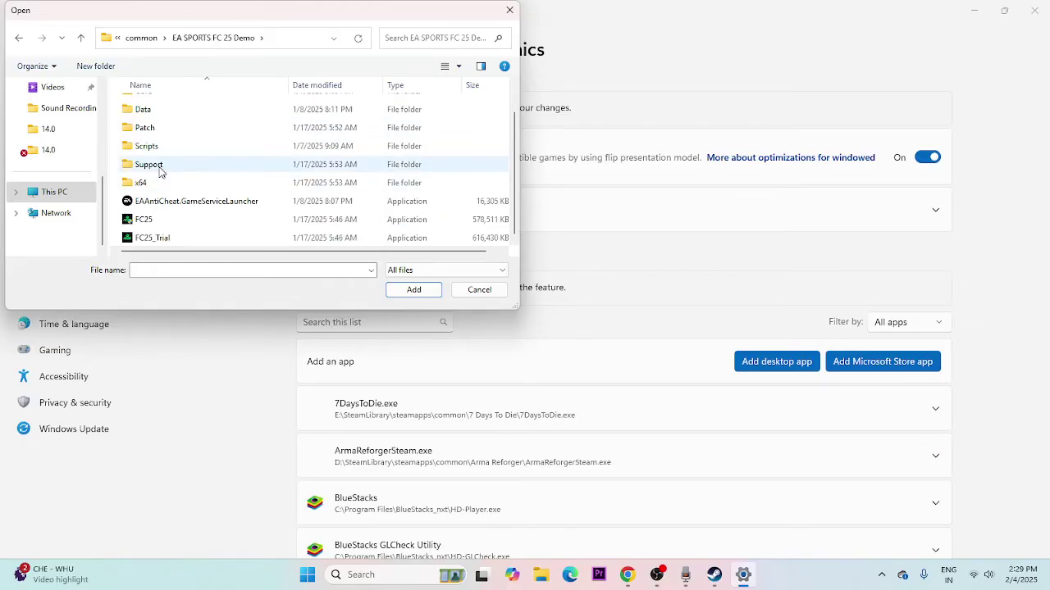
pyautogui.click(159, 222)
pyautogui.click(392, 291)
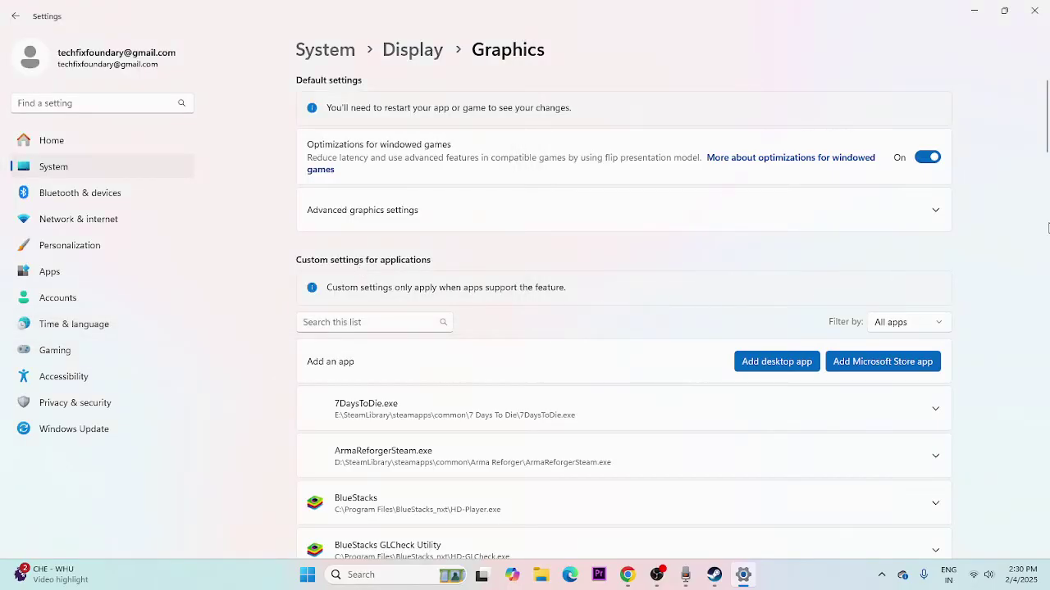
# Set the GPU preference of EA SPORTS FC 25 to High Performance (NVIDIA GeForce GTX 1650 SUPER) and close Settings
pyautogui.scroll(-8, 844, 188)
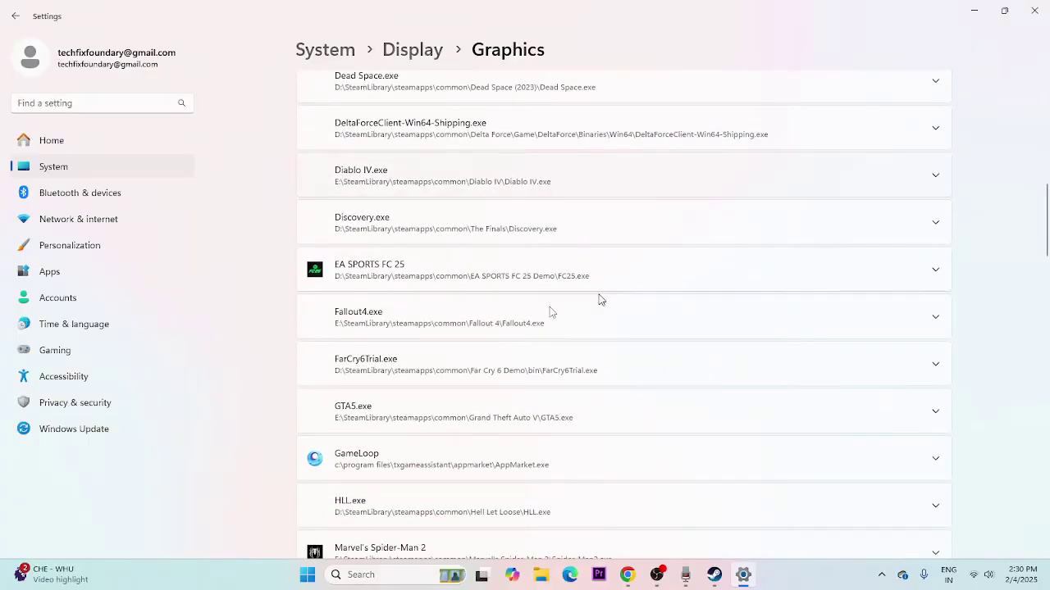
pyautogui.click(931, 271)
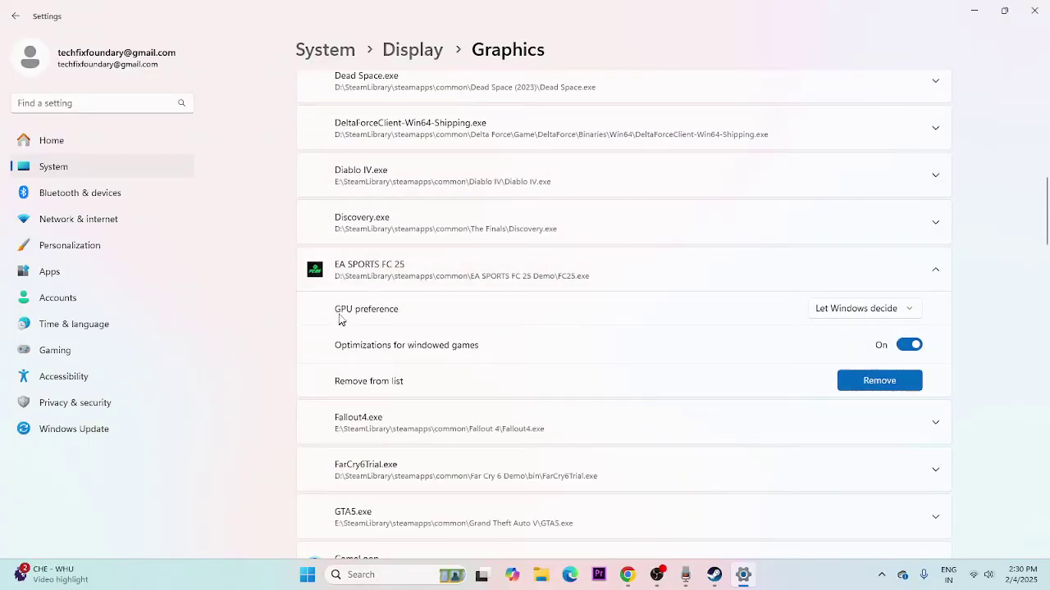
pyautogui.click(910, 310)
pyautogui.click(897, 357)
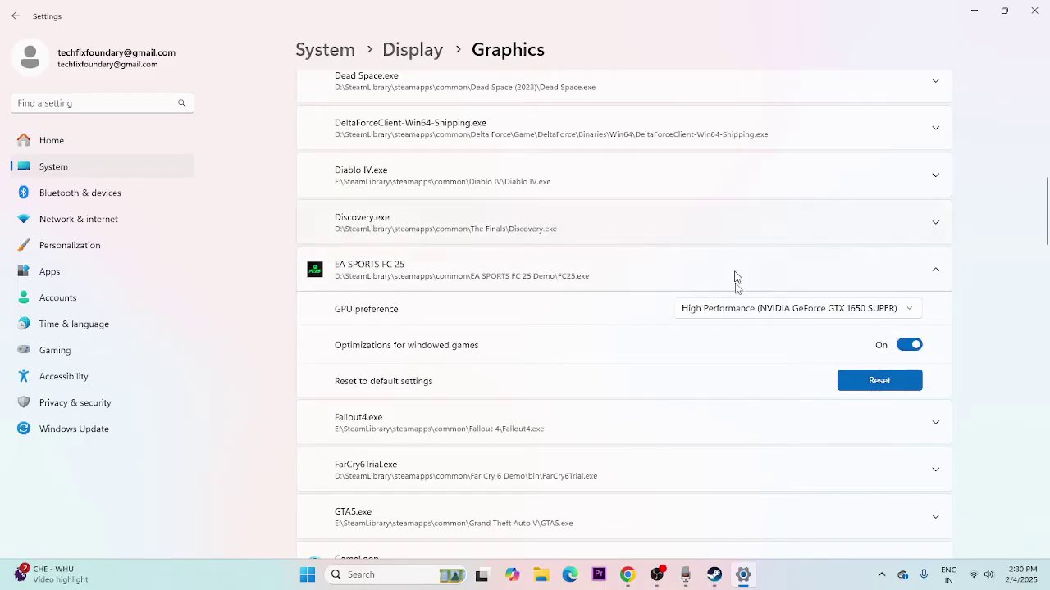
pyautogui.click(1034, 10)
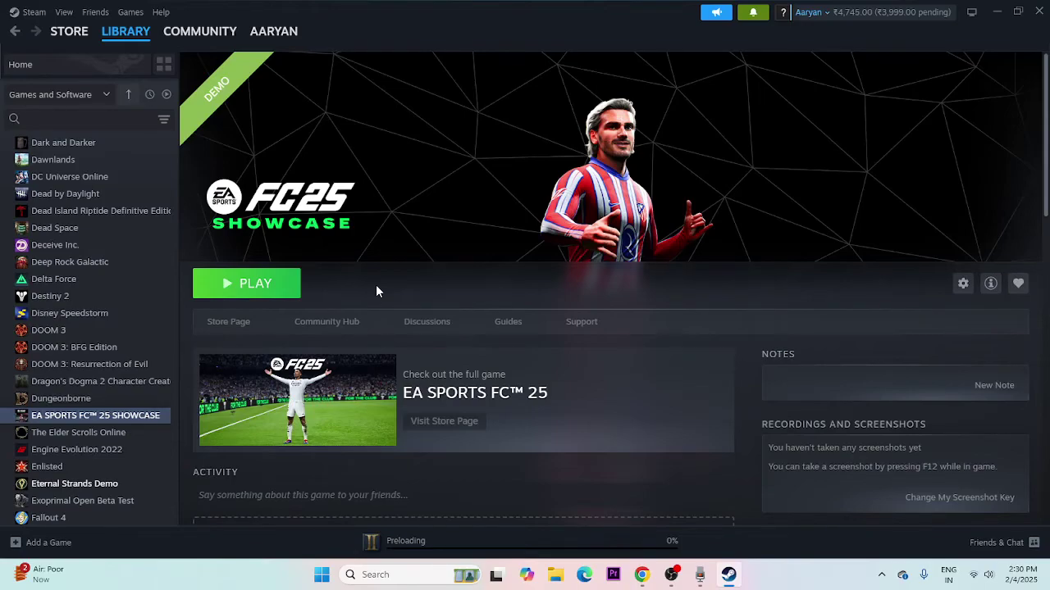
# Open the Virtual Memory settings through the advanced system settings and choose a custom paging file size for drive D:
pyautogui.click(370, 572)
pyautogui.write('VIEW')
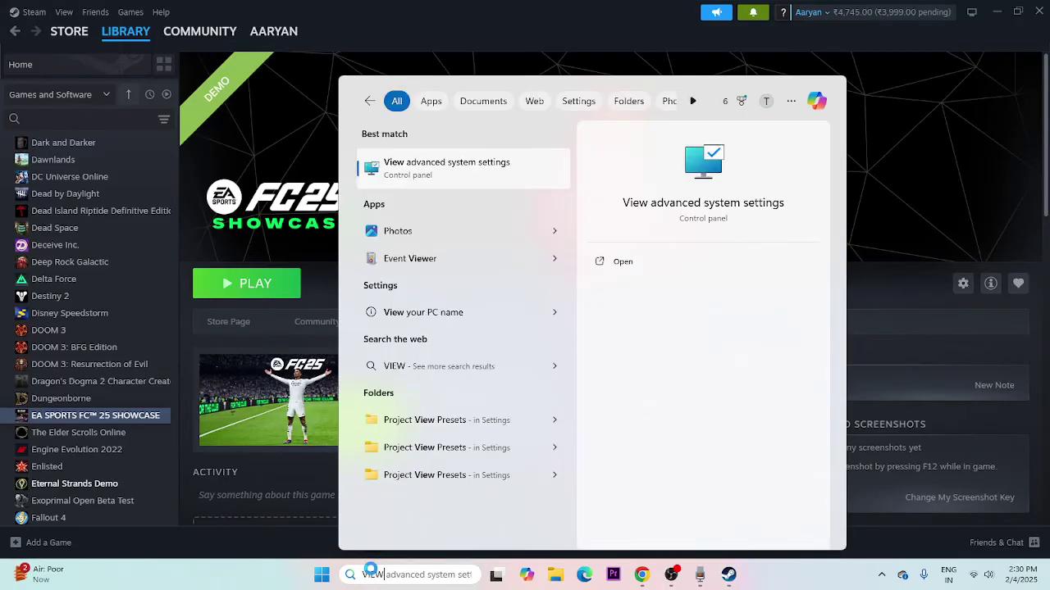
pyautogui.click(475, 168)
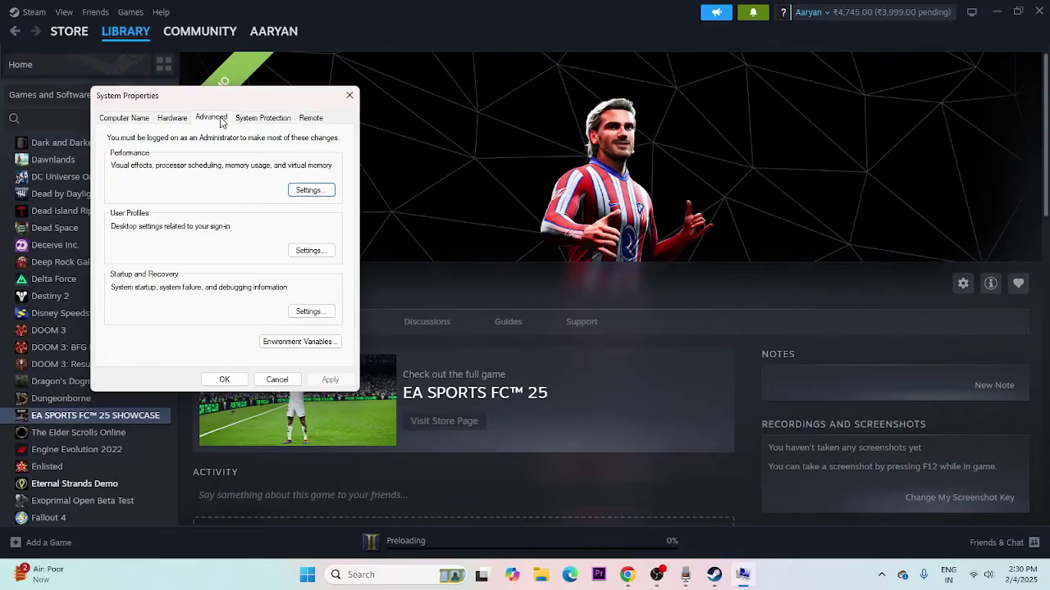
pyautogui.click(307, 190)
pyautogui.click(182, 169)
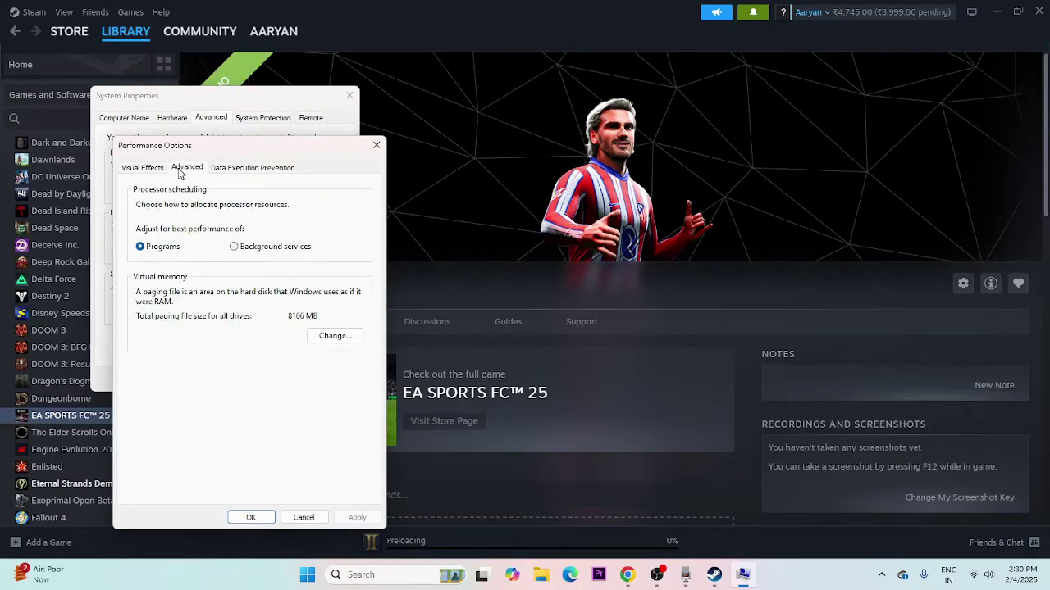
pyautogui.click(319, 336)
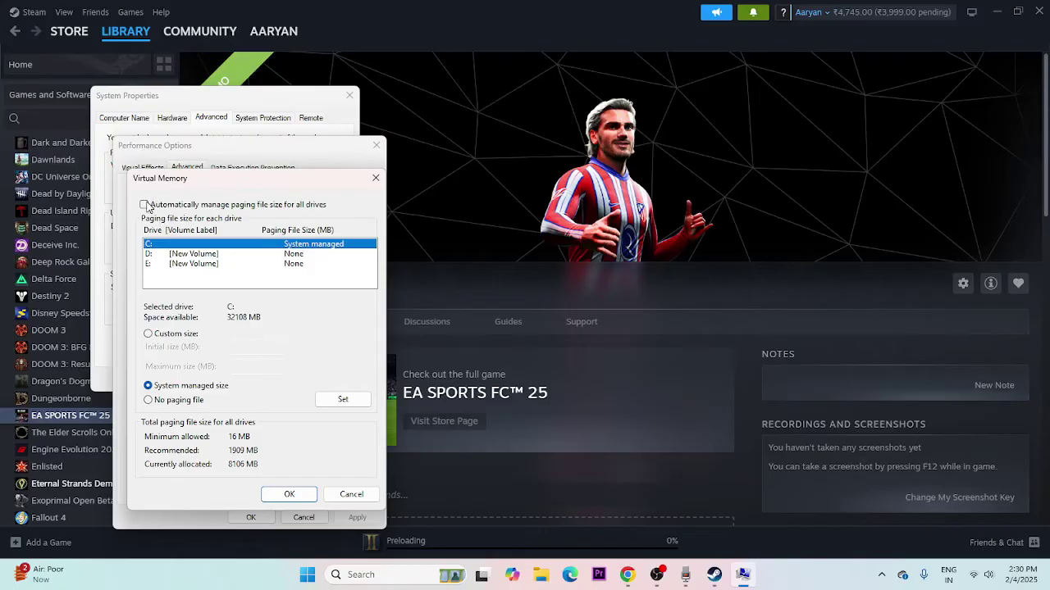
pyautogui.click(152, 255)
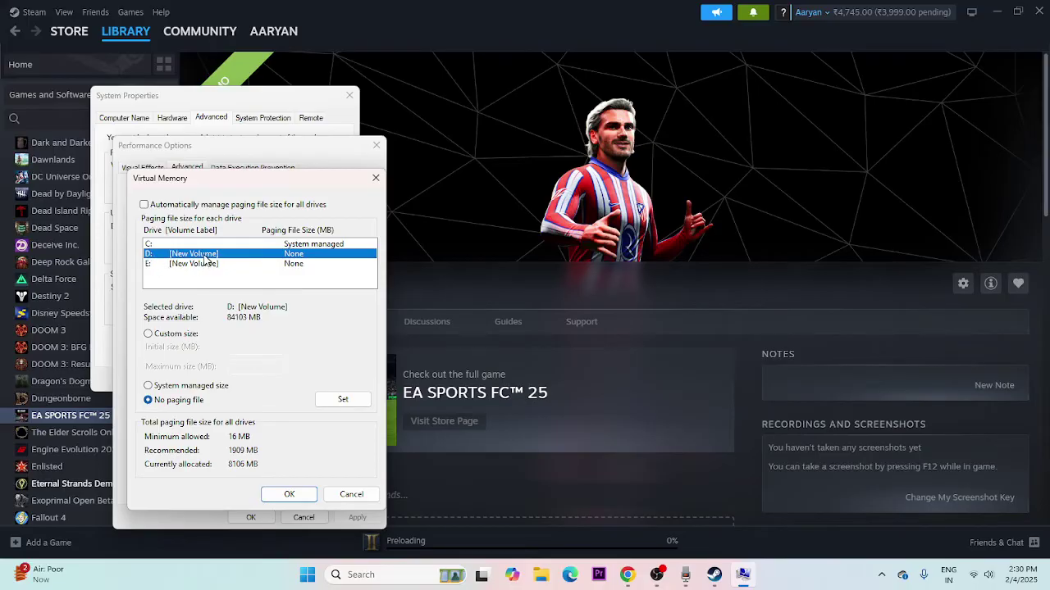
pyautogui.click(149, 335)
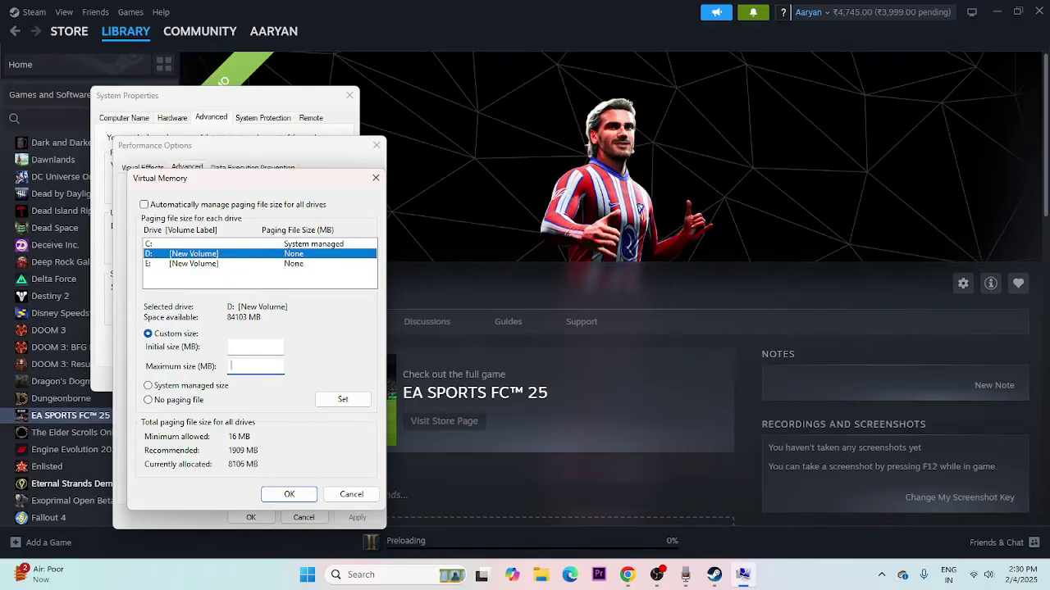
# Open Calculator and multiply 16 by 1024 to convert the RAM size from GB to MB
pyautogui.click(358, 577)
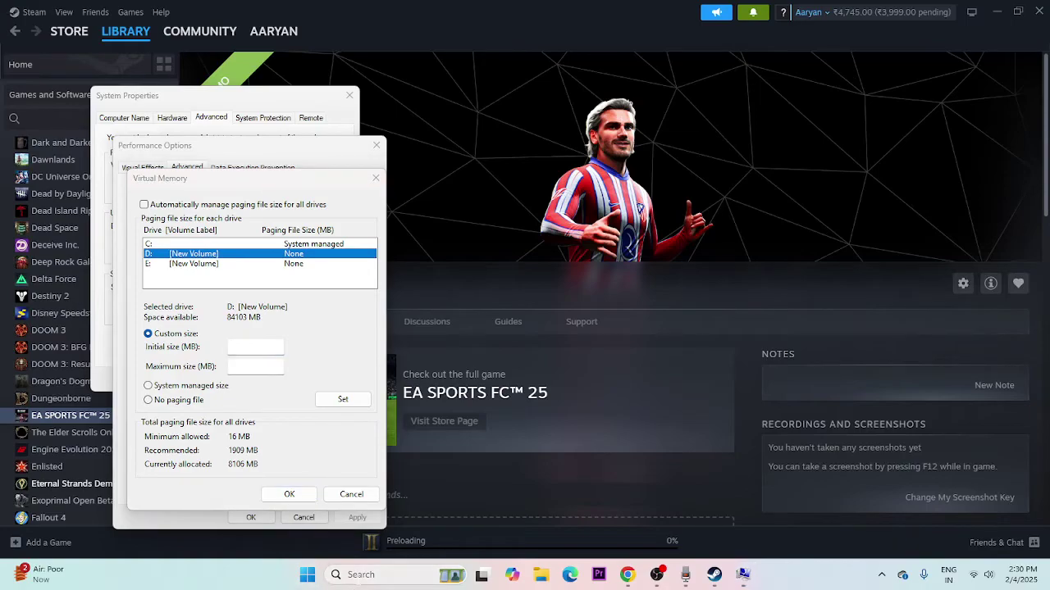
pyautogui.write('CAL')
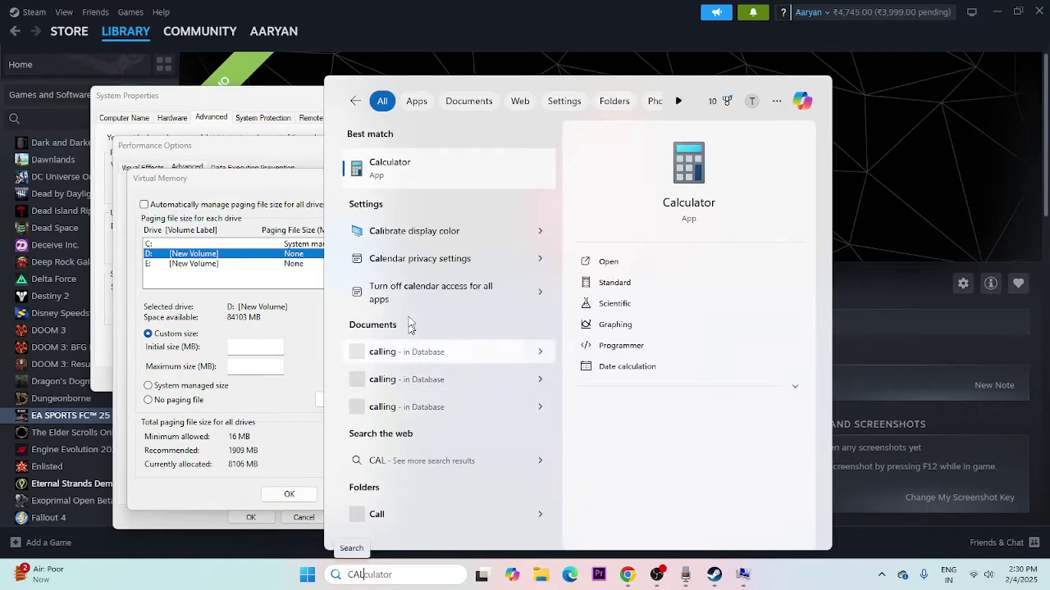
pyautogui.click(439, 168)
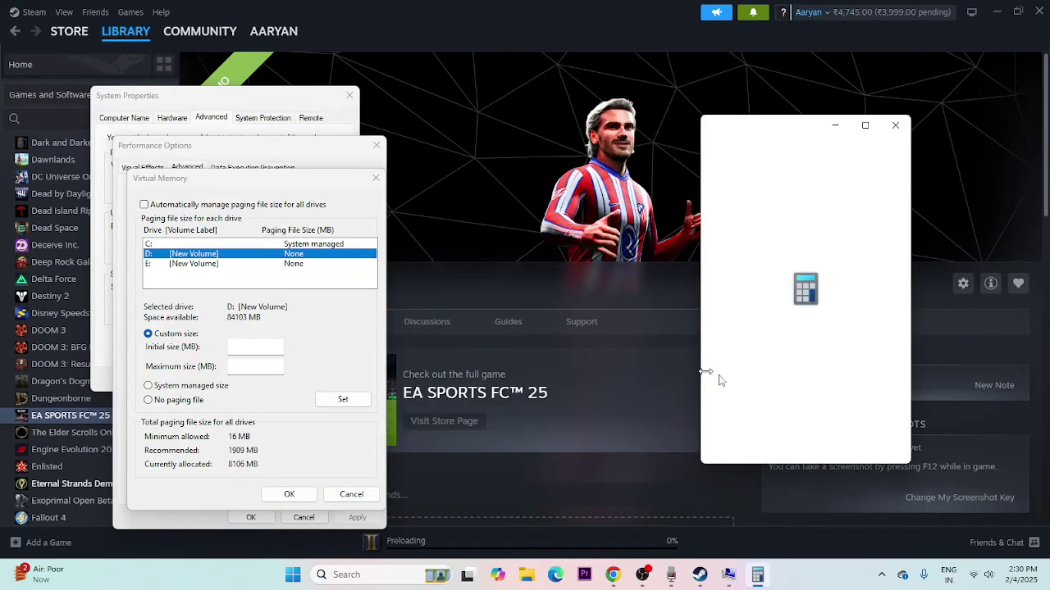
pyautogui.click(728, 413)
pyautogui.click(837, 375)
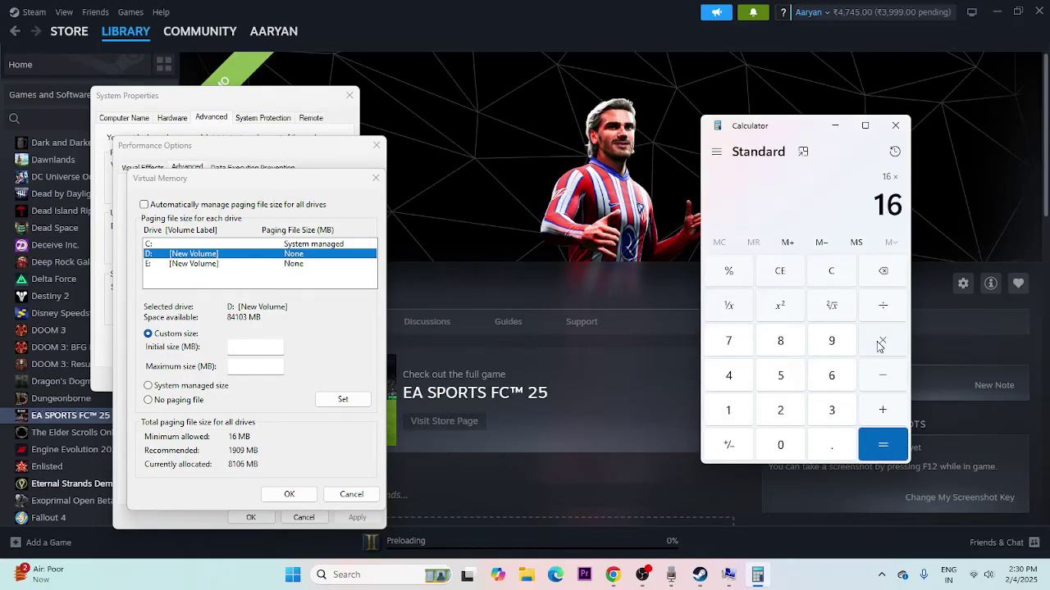
pyautogui.click(725, 412)
pyautogui.click(779, 444)
pyautogui.click(780, 410)
pyautogui.click(728, 375)
pyautogui.click(870, 445)
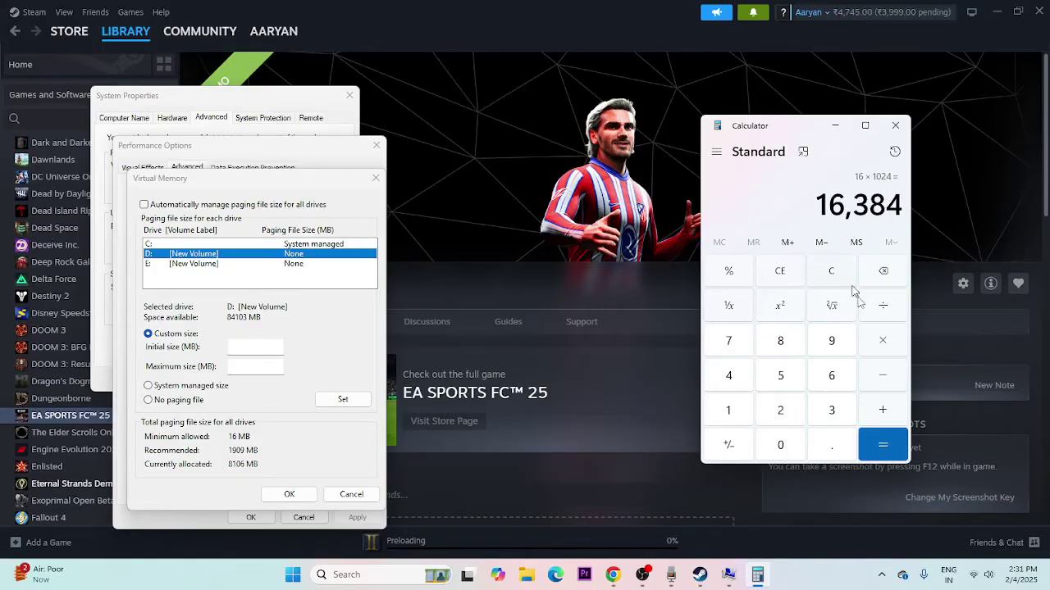
# Multiply the calculated RAM size by 1.5 for the initial paging file size
pyautogui.click(877, 344)
pyautogui.click(732, 410)
pyautogui.click(831, 446)
pyautogui.click(780, 376)
pyautogui.click(880, 443)
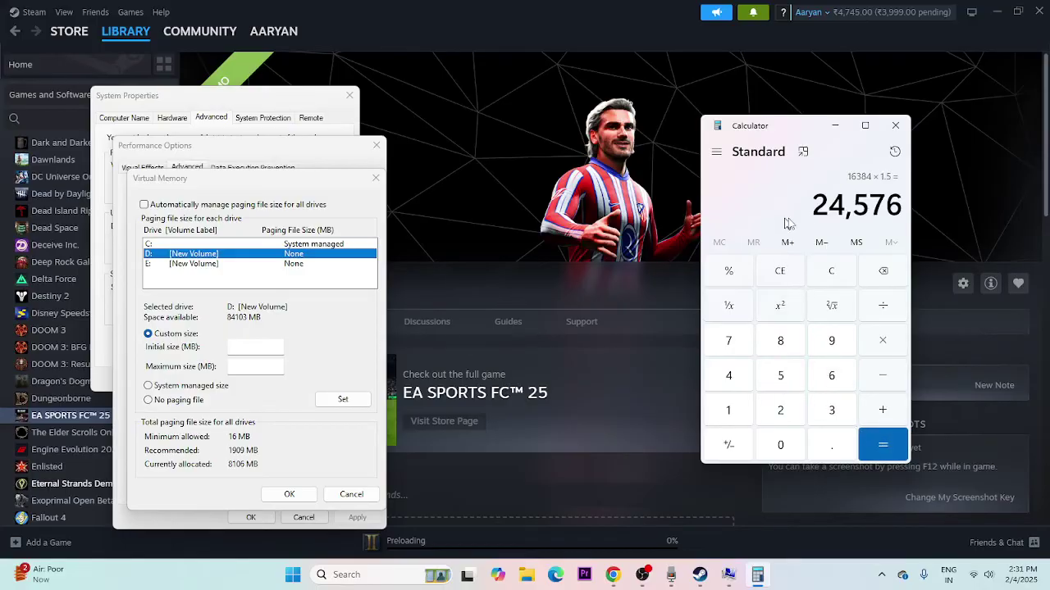
# Copy the calculated result and paste it as drive D:'s initial paging file size, 24,576 MB
pyautogui.moveTo(811, 205); pyautogui.dragTo(901, 208)
pyautogui.hotkey('ctrl', 'c')
pyautogui.rightClick(901, 208)
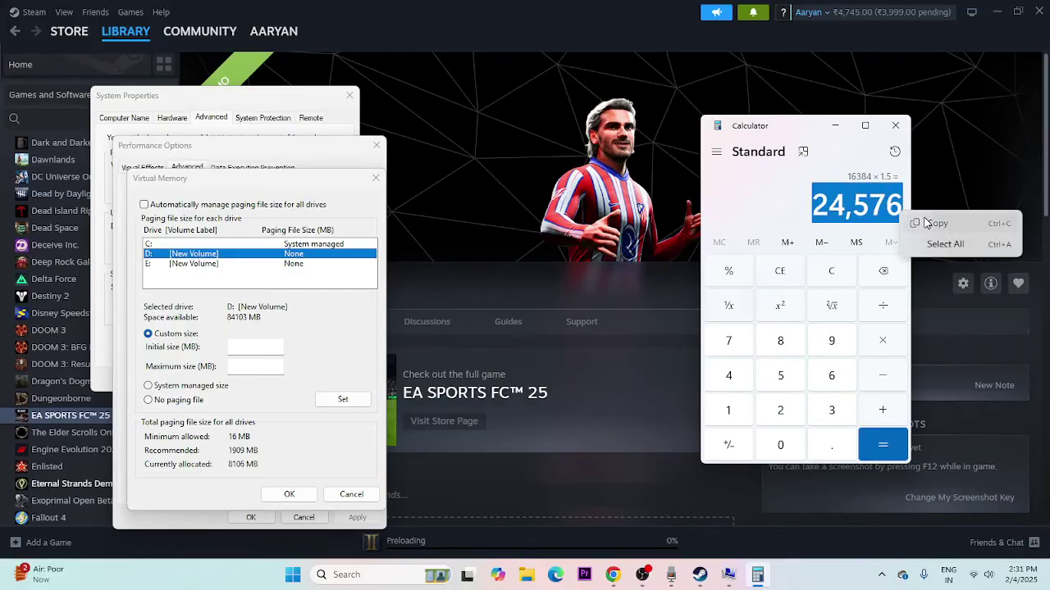
pyautogui.click(935, 222)
pyautogui.rightClick(255, 347)
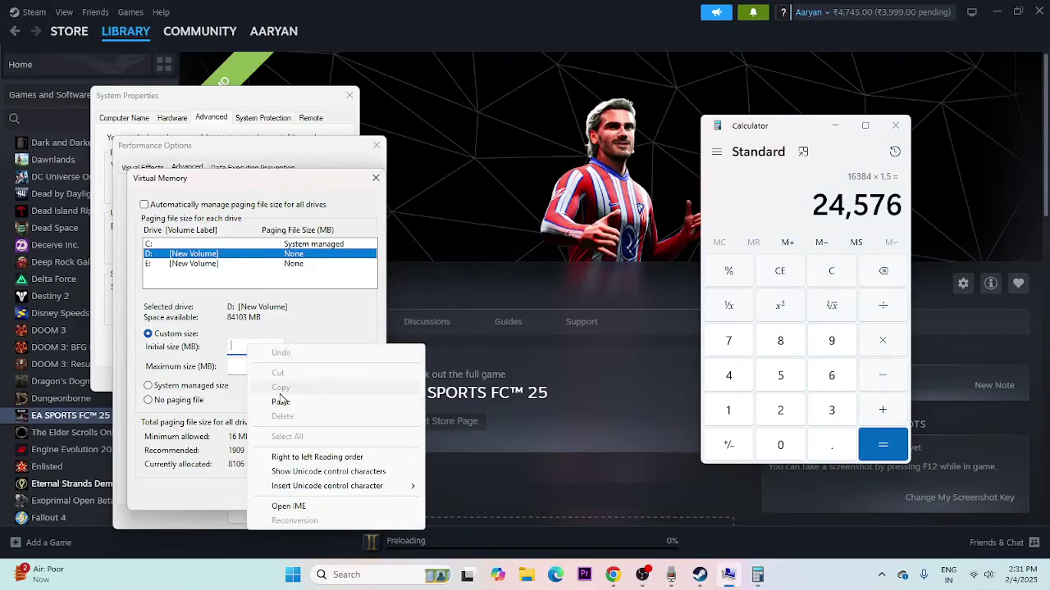
pyautogui.click(279, 402)
# Clear the calculator and compute 16 × 1024 × 3 for the maximum paging file size
pyautogui.click(255, 367)
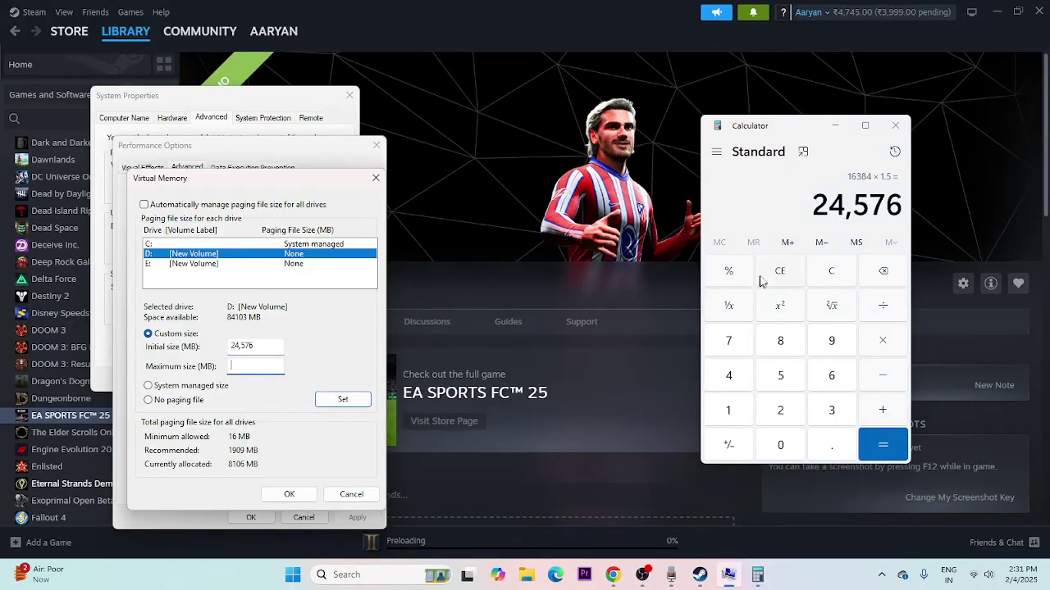
pyautogui.click(775, 272)
pyautogui.click(730, 408)
pyautogui.click(825, 381)
pyautogui.click(728, 410)
pyautogui.click(779, 445)
pyautogui.click(779, 410)
pyautogui.click(728, 375)
pyautogui.click(881, 443)
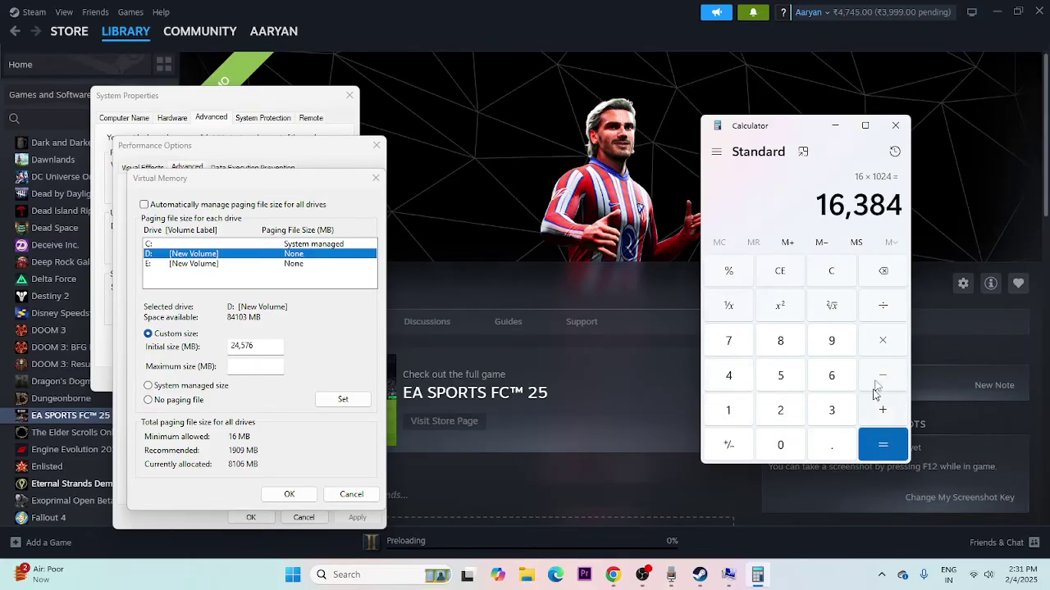
pyautogui.click(881, 342)
pyautogui.click(831, 410)
pyautogui.click(881, 435)
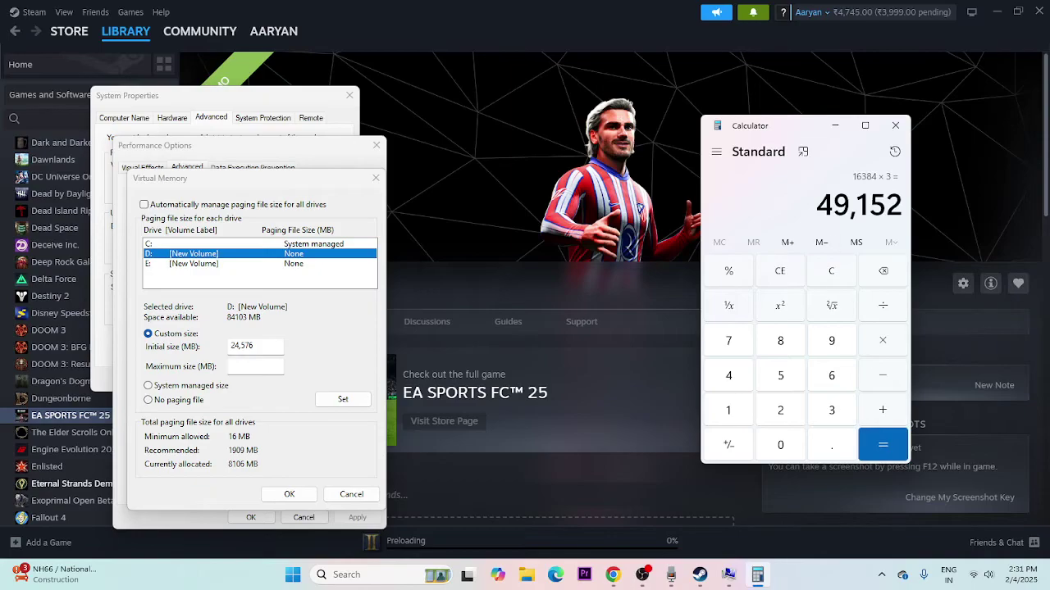
# Copy the new result and paste it as drive D:'s maximum paging file size, 49,152 MB
pyautogui.moveTo(824, 206); pyautogui.dragTo(899, 212)
pyautogui.hotkey('ctrl', 'c')
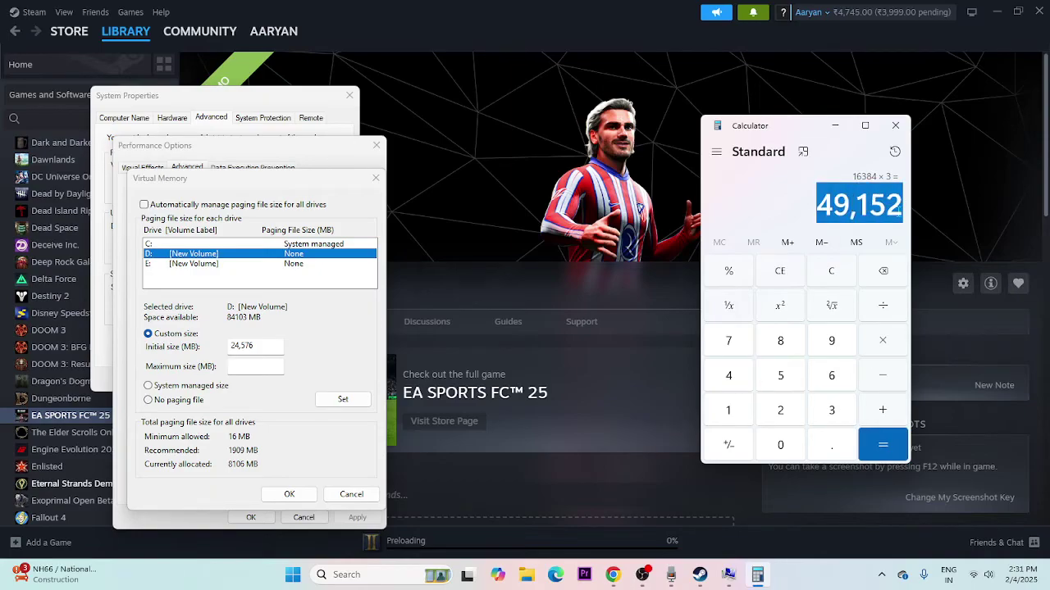
pyautogui.rightClick(240, 368)
pyautogui.click(309, 435)
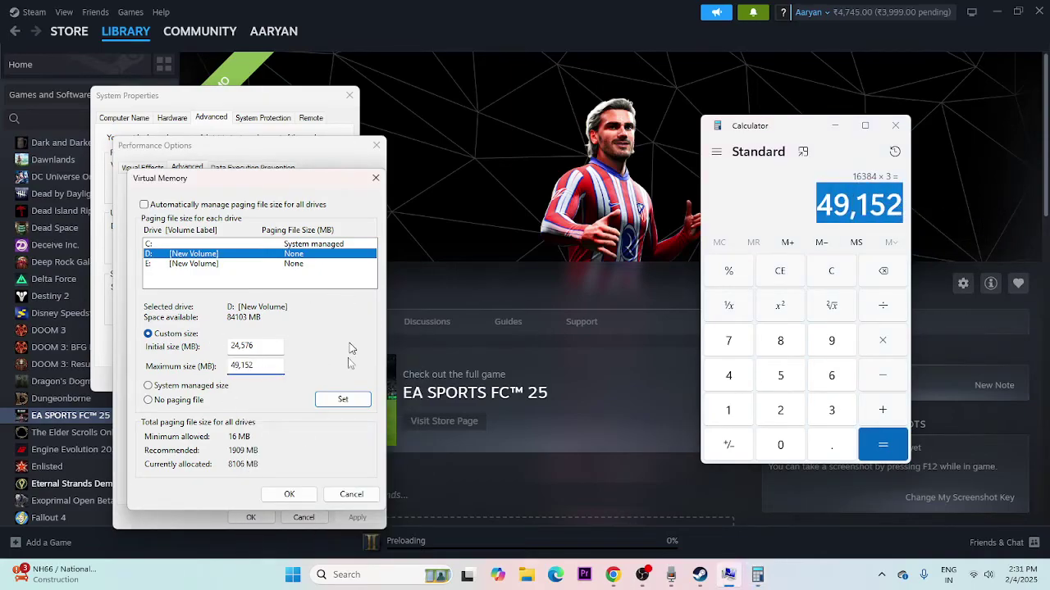
# Confirm the virtual memory, performance and system property settings, and close Calculator
pyautogui.press('Return')
pyautogui.click(252, 517)
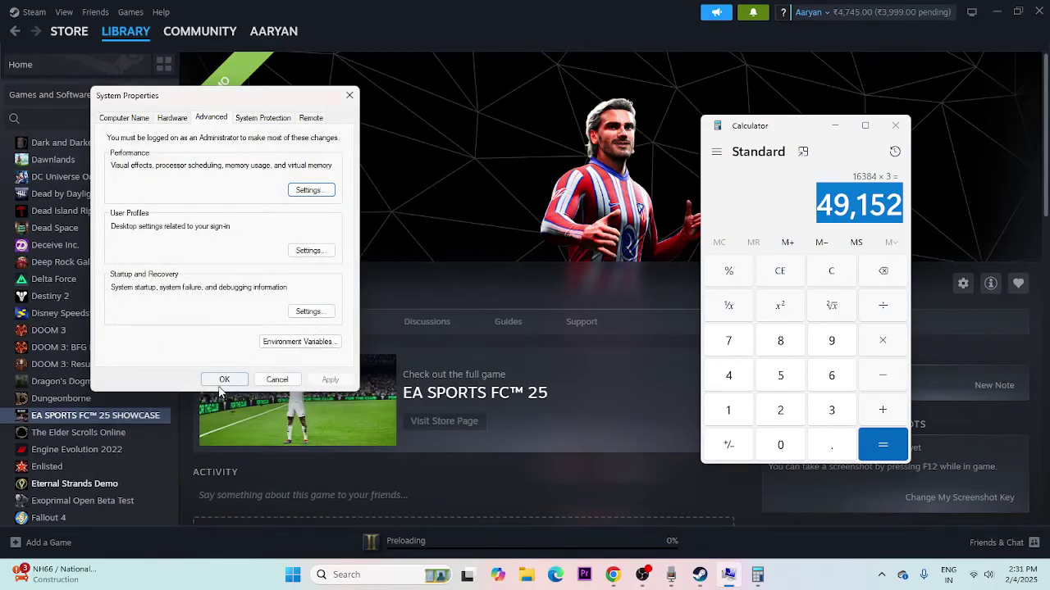
pyautogui.click(223, 378)
pyautogui.click(895, 124)
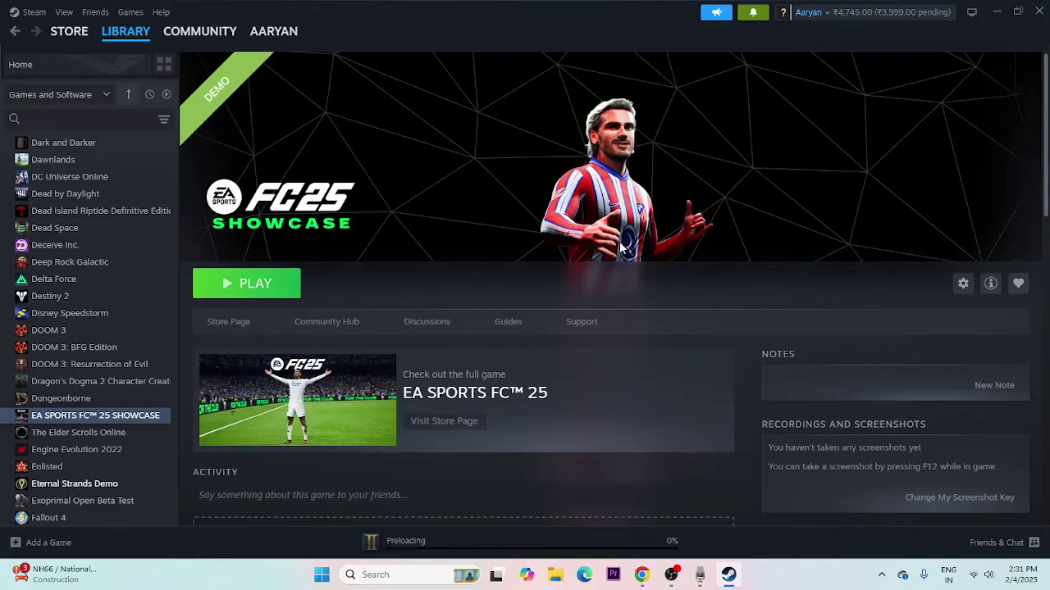
# Switch to Chrome and search NVIDIA's manual driver finder for GeForce, GeForce 16 Series, GeForce GTX 1650, Windows 11 and English (US)
pyautogui.click(642, 575)
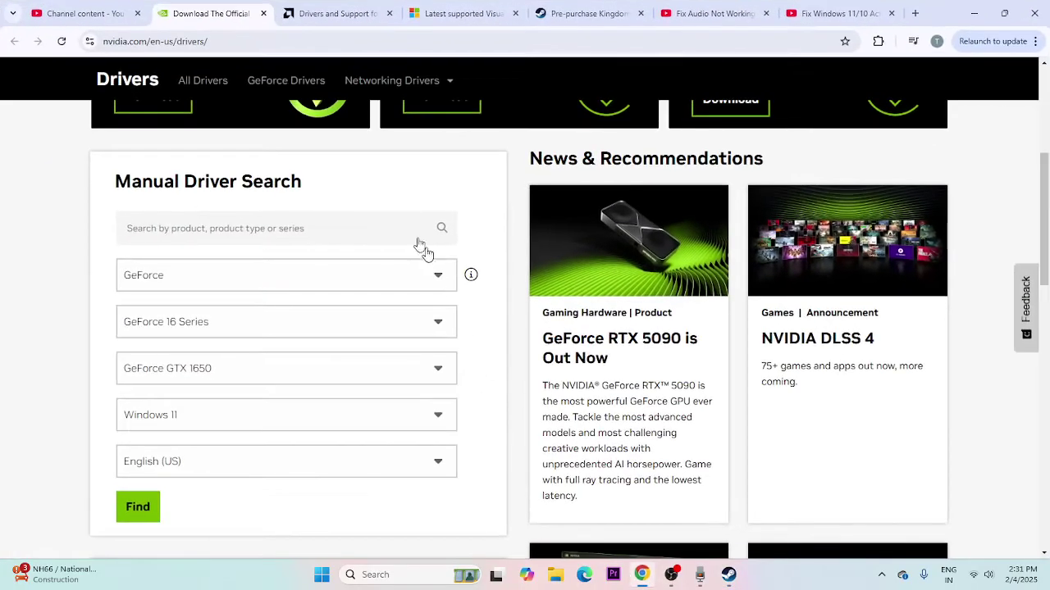
pyautogui.scroll(2, 220, 140)
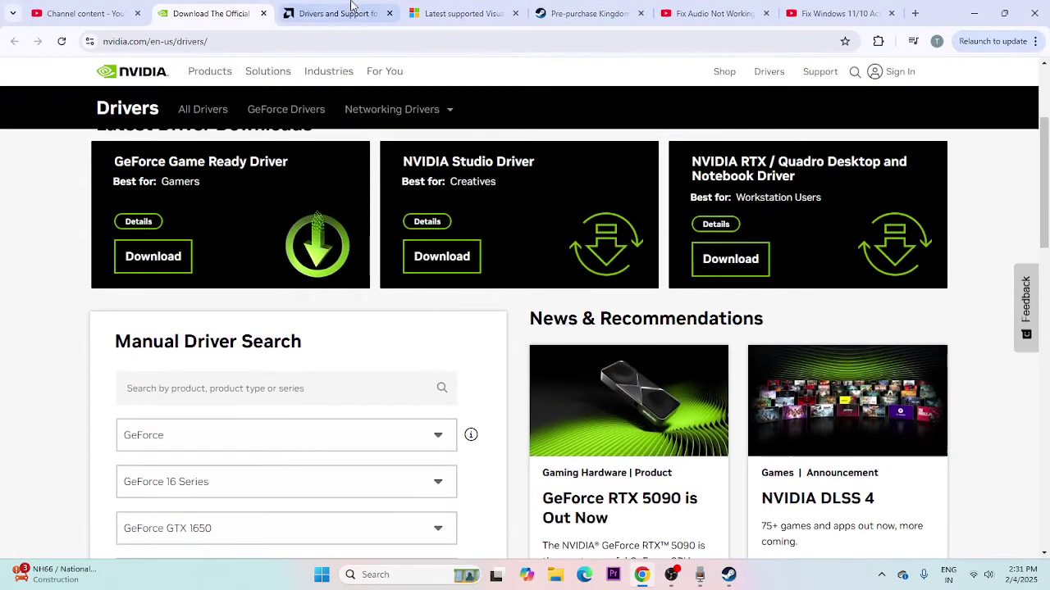
pyautogui.click(346, 12)
pyautogui.click(236, 6)
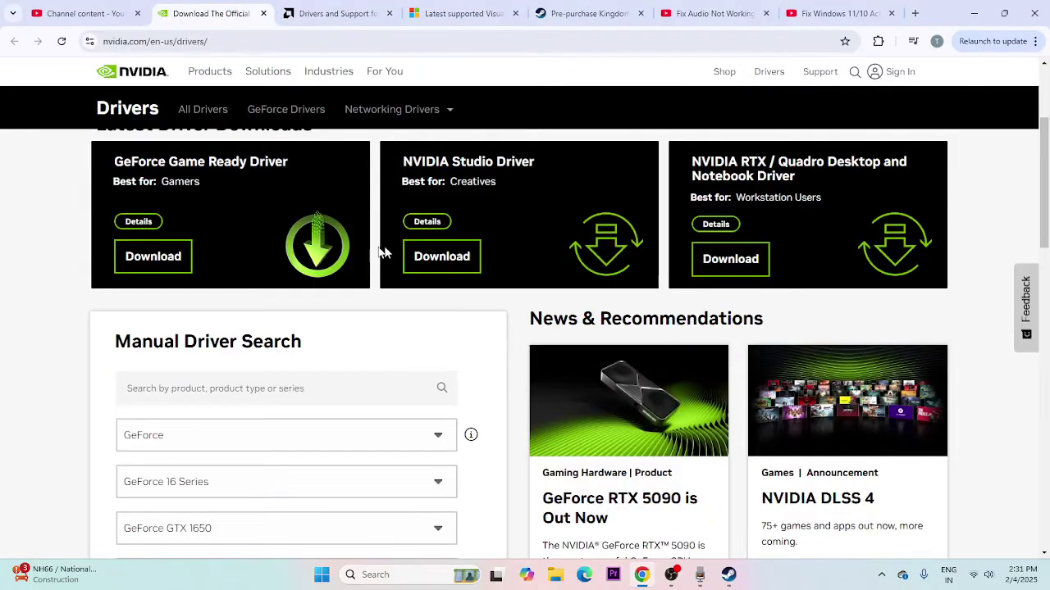
pyautogui.scroll(-4, 315, 209)
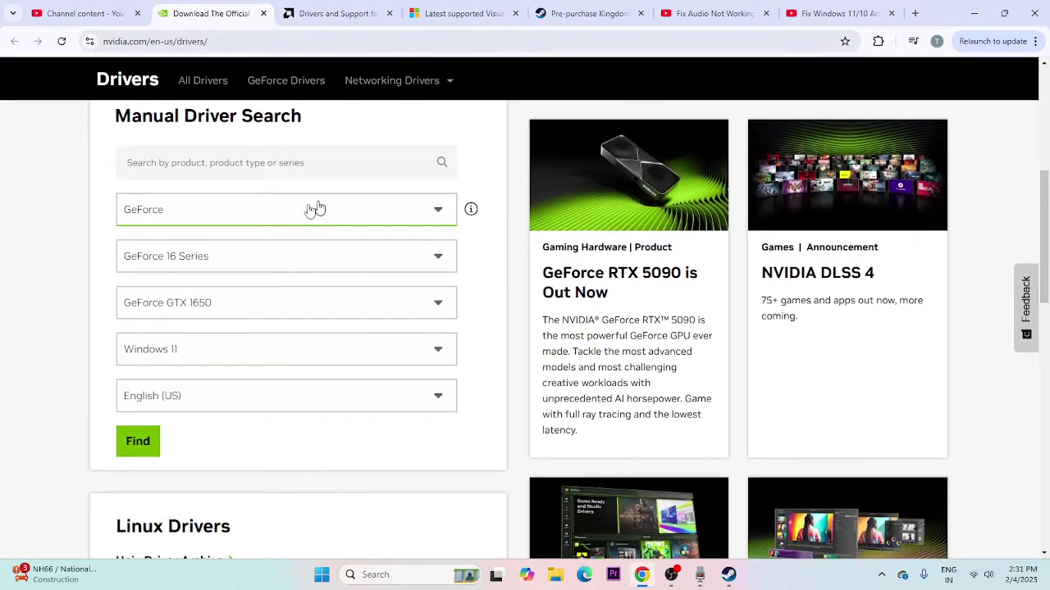
pyautogui.click(185, 215)
pyautogui.click(191, 215)
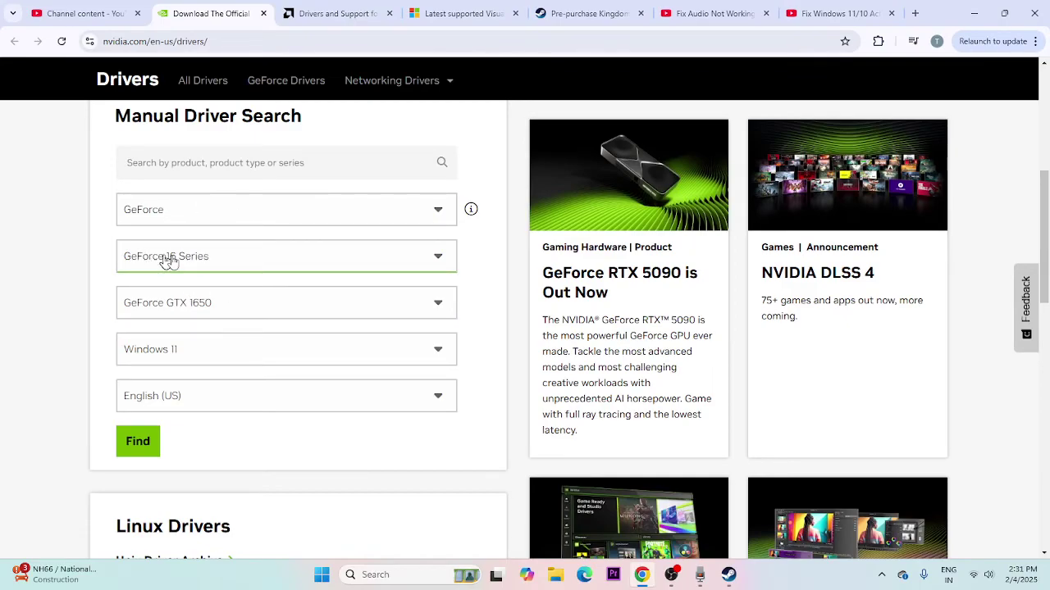
pyautogui.click(207, 263)
pyautogui.click(235, 264)
pyautogui.click(235, 310)
pyautogui.click(234, 310)
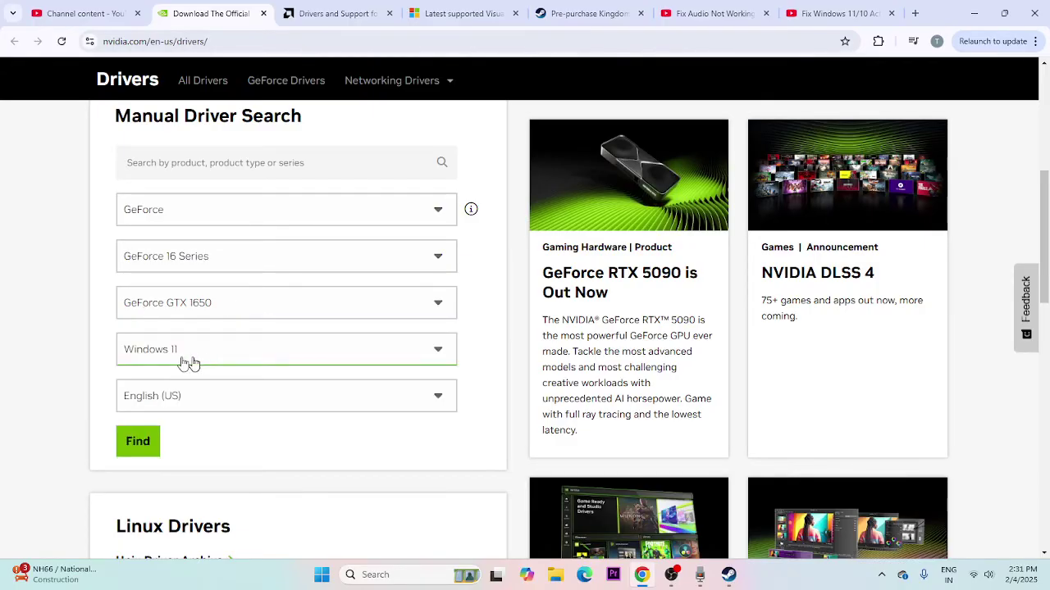
pyautogui.click(147, 441)
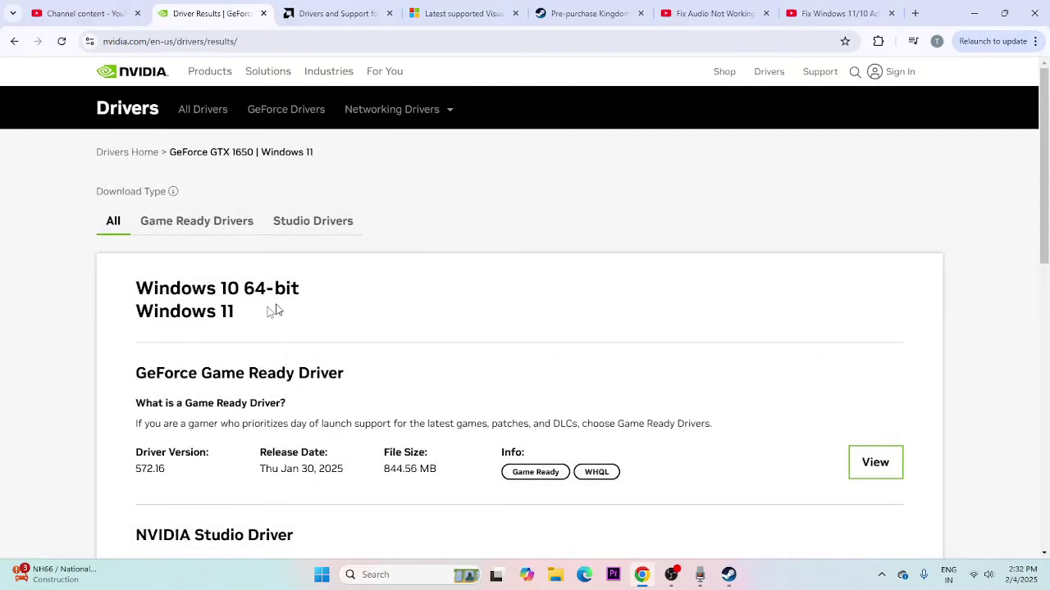
# Examine the supported Windows versions and the available driver releases in the NVIDIA search results
pyautogui.moveTo(253, 316); pyautogui.dragTo(131, 287)
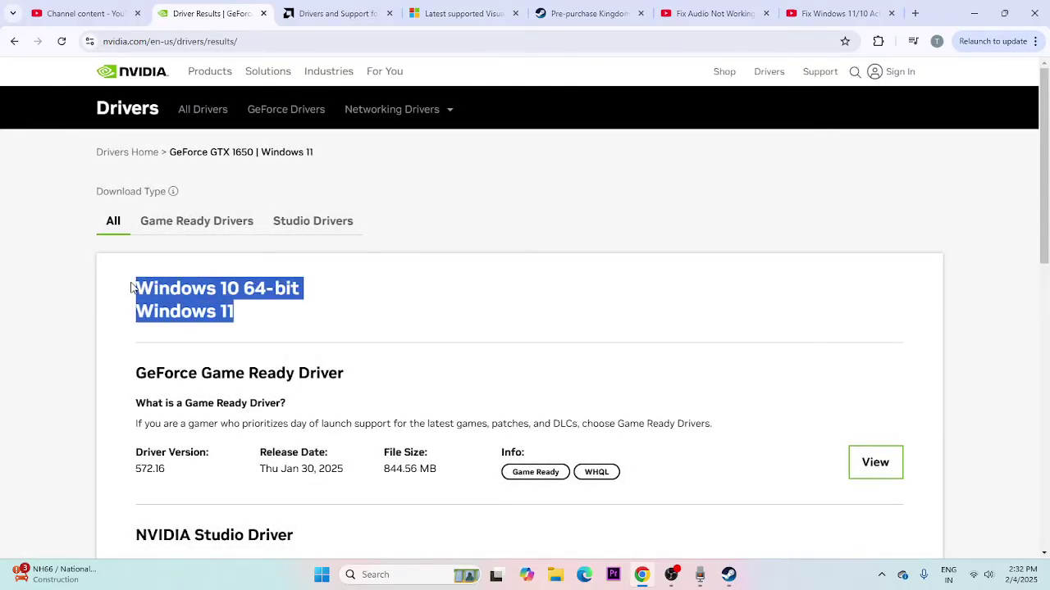
pyautogui.click(249, 319)
pyautogui.scroll(-4, 426, 277)
pyautogui.scroll(4, 317, 328)
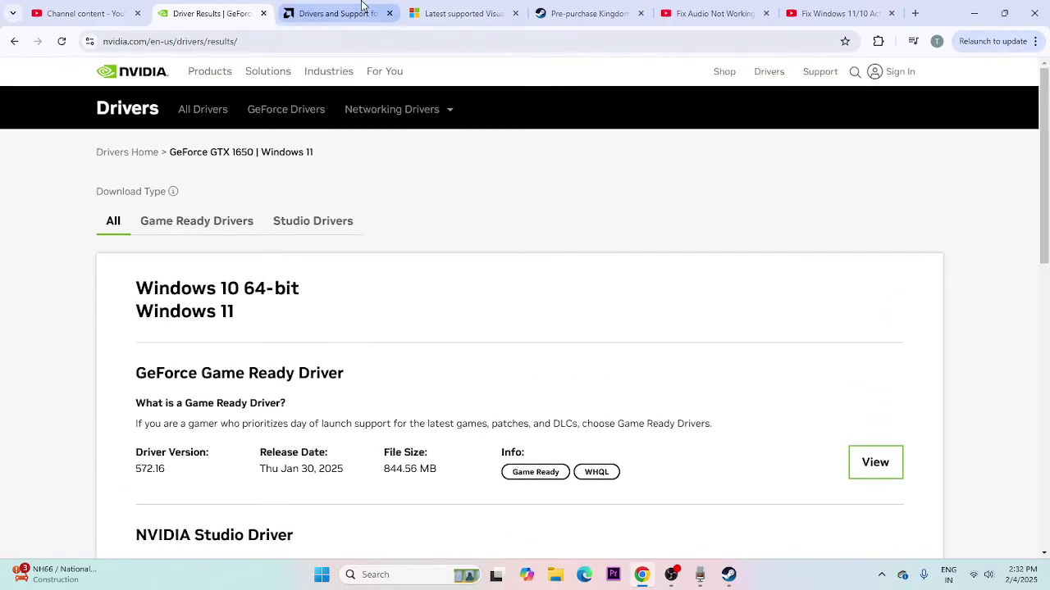
# On AMD's driver site, find the support page for Graphics, Radeon RX, Radeon RX 5000 Series, AMD Radeon RX 5700
pyautogui.click(362, 6)
pyautogui.scroll(-5, 320, 291)
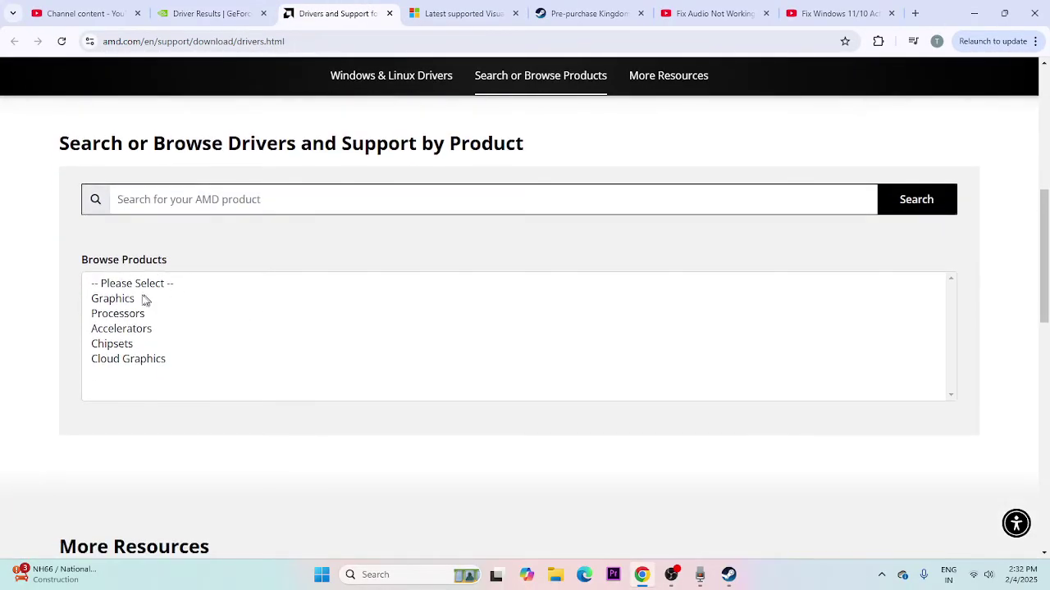
pyautogui.click(144, 300)
pyautogui.click(129, 362)
pyautogui.click(155, 451)
pyautogui.scroll(-2, 180, 417)
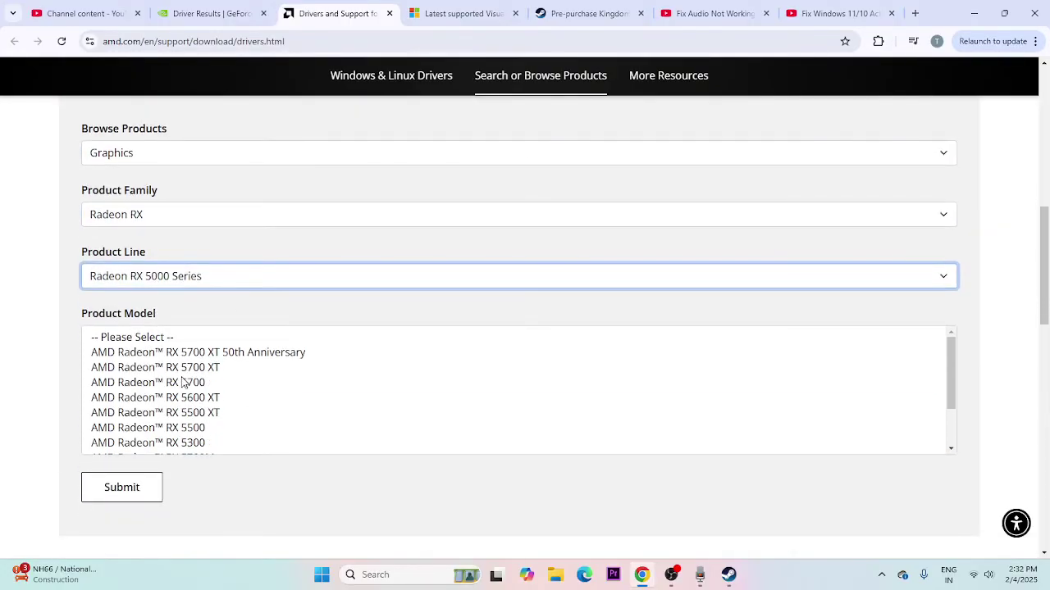
pyautogui.click(184, 383)
pyautogui.click(112, 386)
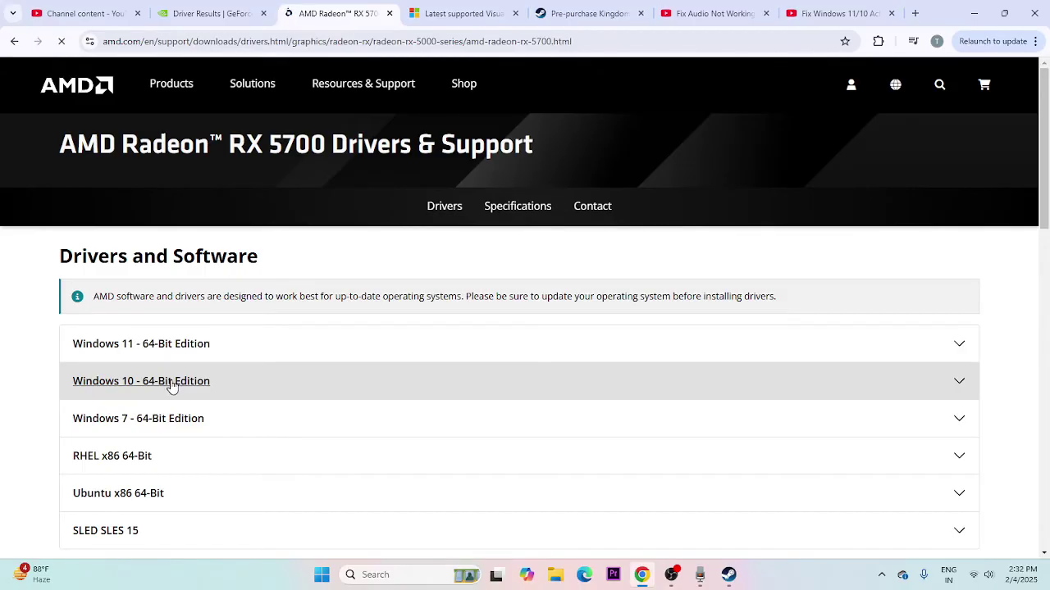
# Examine the x64 and x86 download links on Microsoft's Visual C++ Redistributable page, and minimize the browser
pyautogui.click(457, 9)
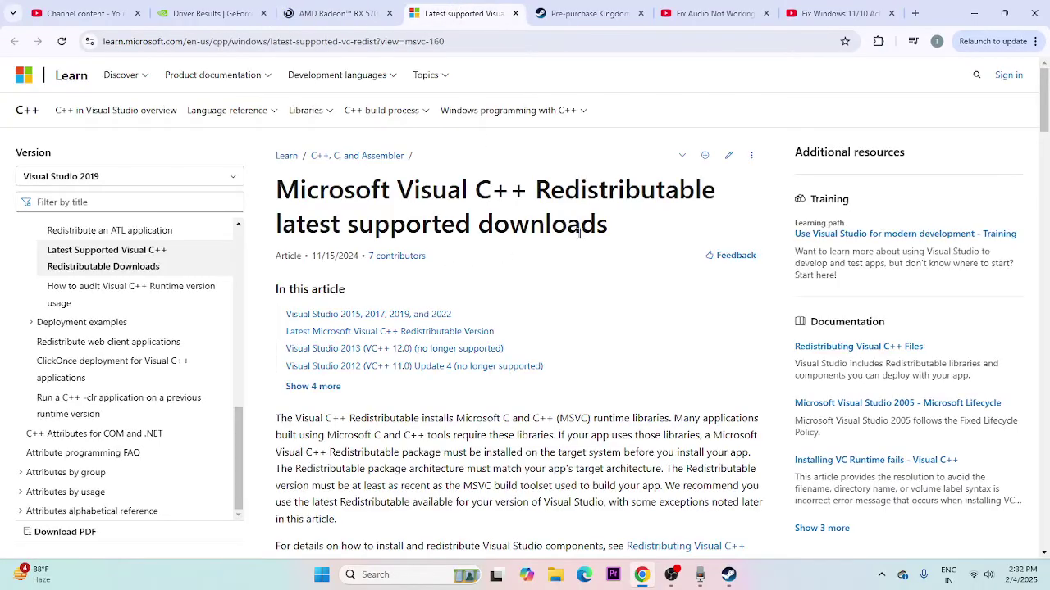
pyautogui.moveTo(613, 238); pyautogui.dragTo(271, 203)
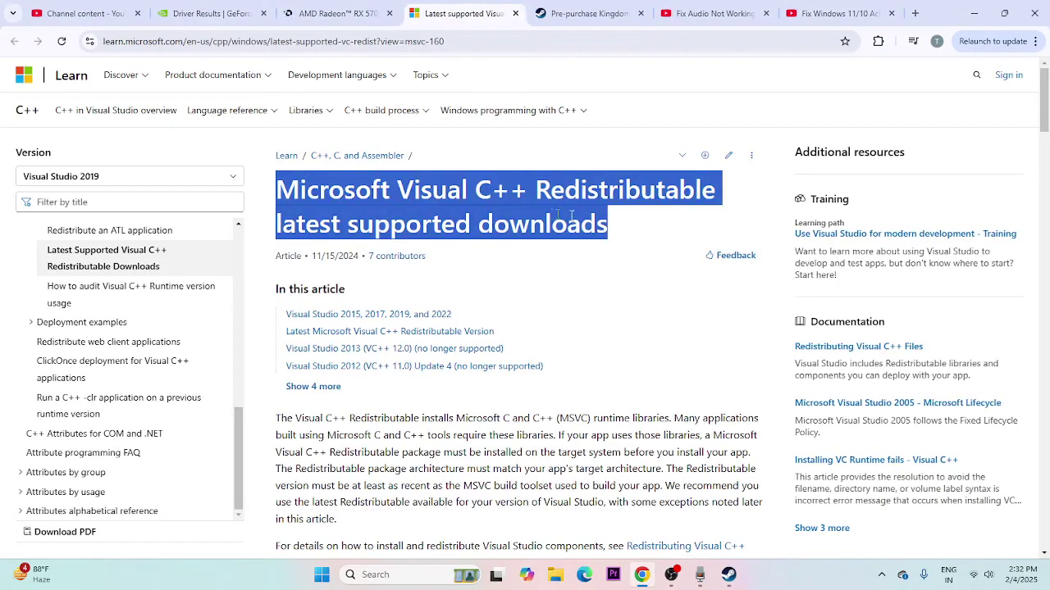
pyautogui.click(611, 229)
pyautogui.scroll(-10, 611, 230)
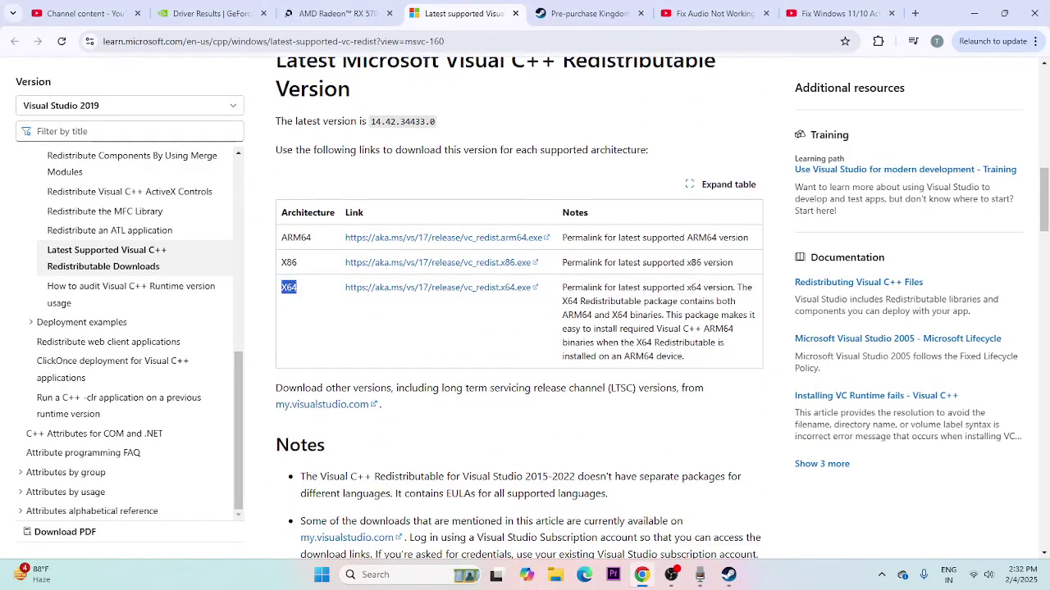
pyautogui.click(411, 316)
pyautogui.moveTo(283, 261); pyautogui.dragTo(304, 269)
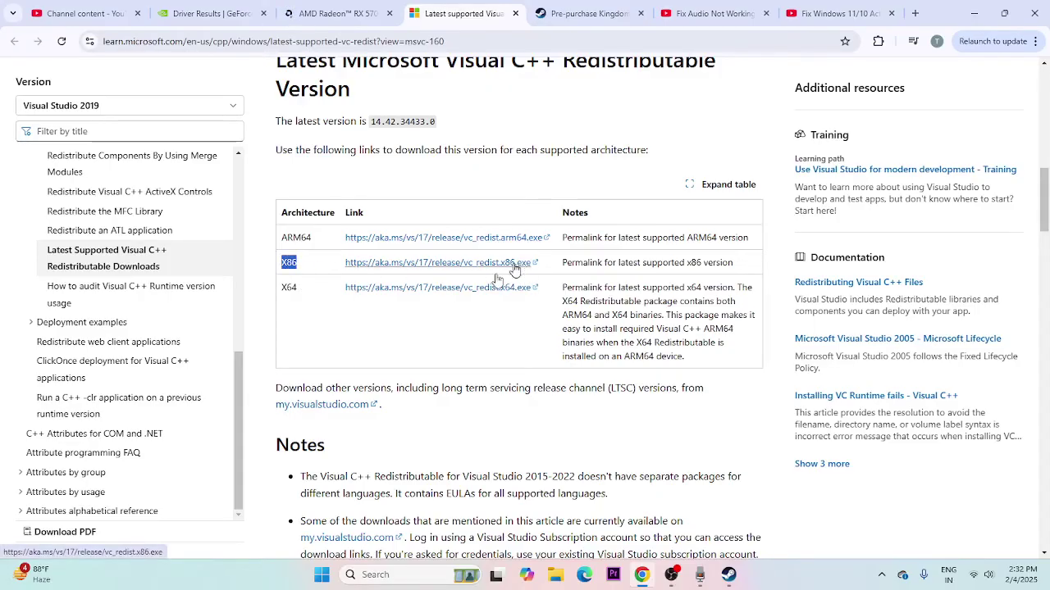
pyautogui.click(376, 350)
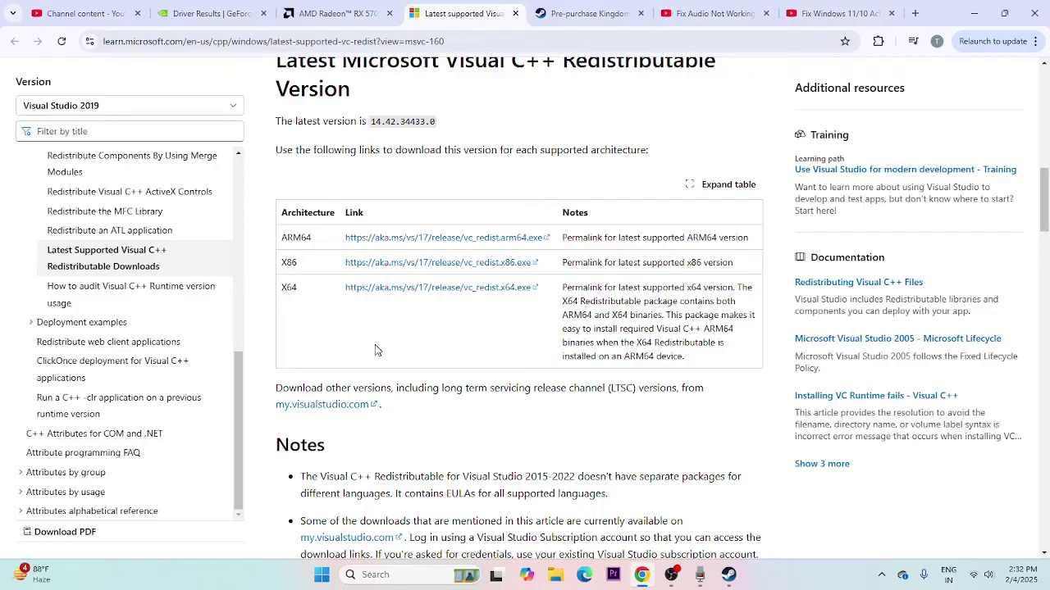
pyautogui.click(973, 13)
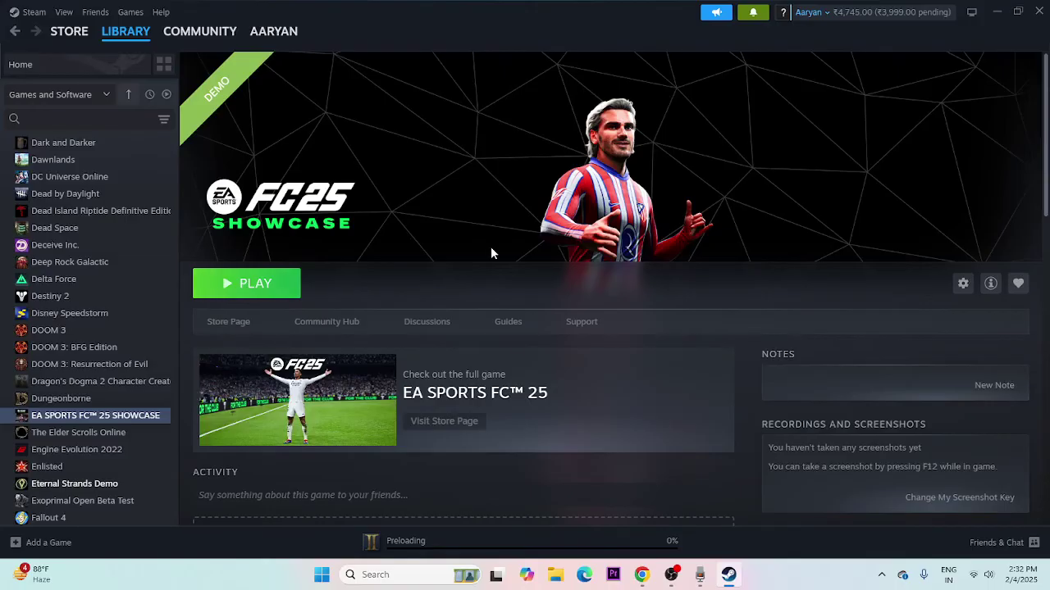
# Look up the uninstall option for EA SPORTS FC 25 SHOWCASE in the Steam library without running it
pyautogui.rightClick(111, 419)
pyautogui.moveTo(147, 490)
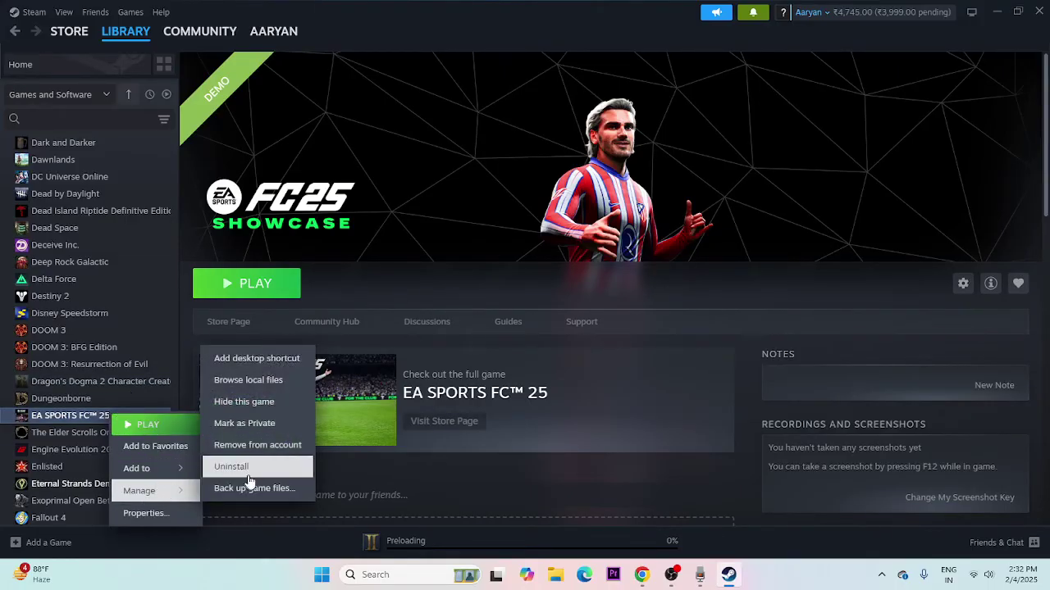
pyautogui.click(640, 300)
# View the computer's drives and their free space in File Explorer, and close the window
pyautogui.click(556, 574)
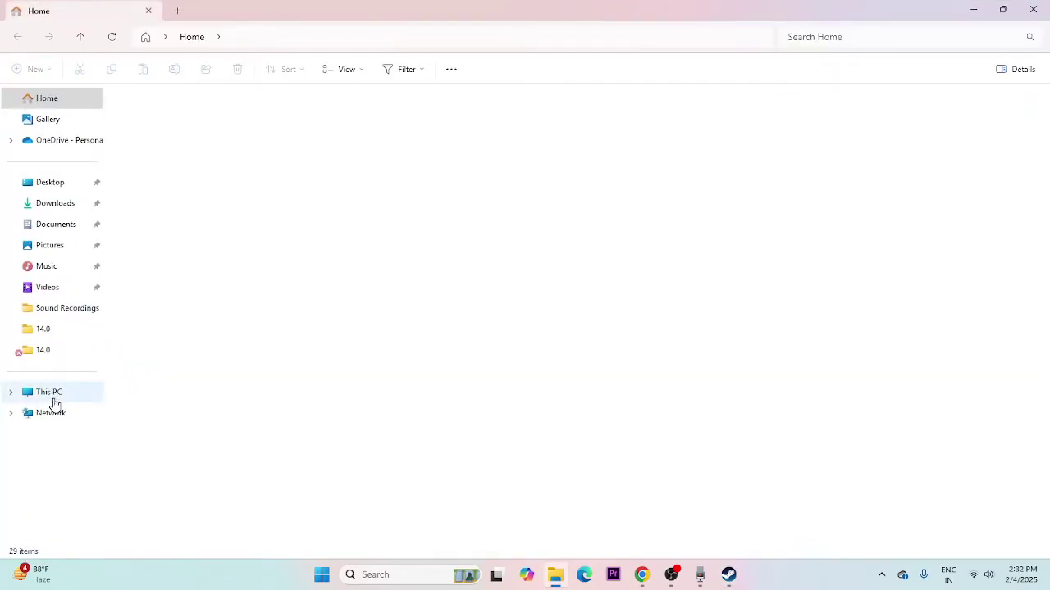
pyautogui.click(50, 392)
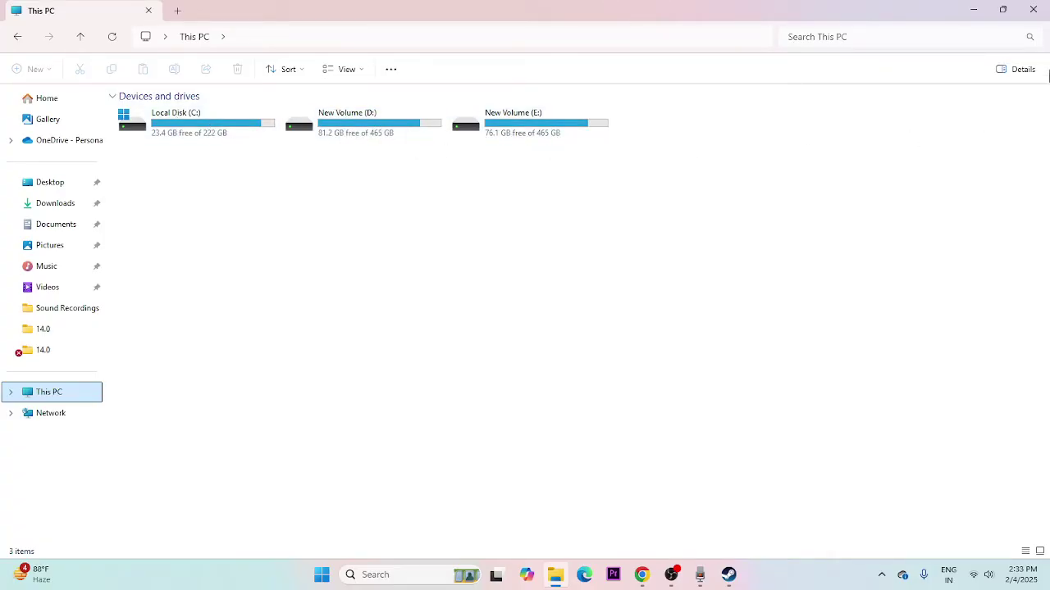
pyautogui.click(1035, 12)
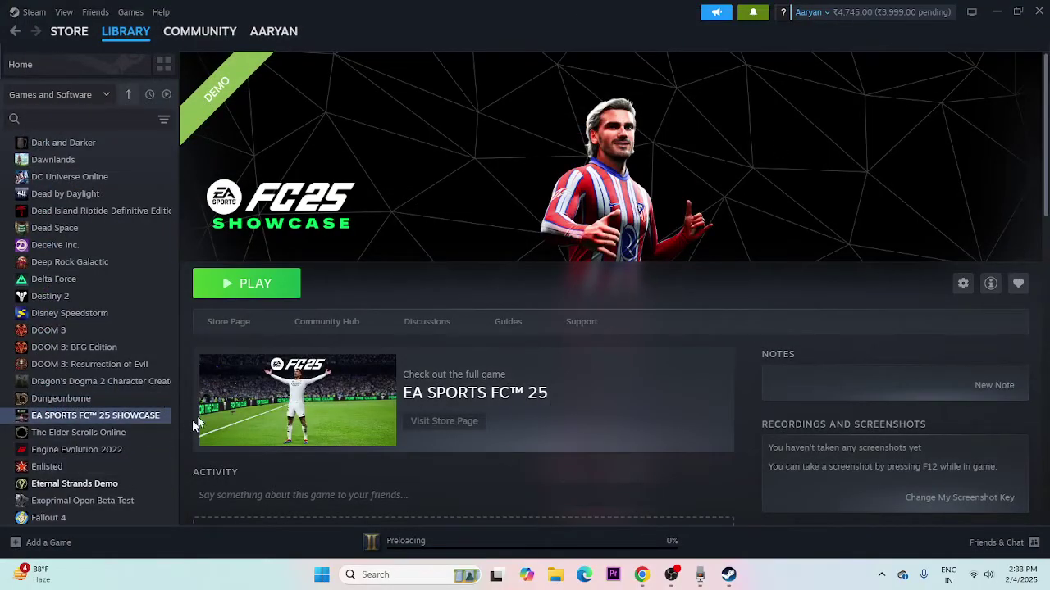
# Verify the integrity of the installed EA SPORTS FC 25 SHOWCASE demo files
pyautogui.rightClick(103, 420)
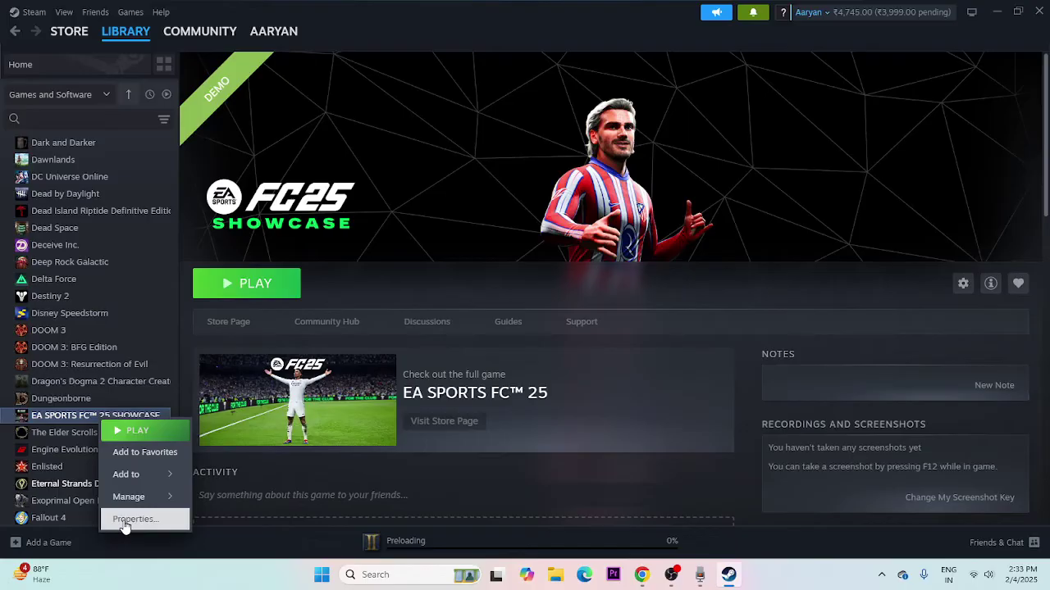
pyautogui.click(124, 519)
pyautogui.click(320, 215)
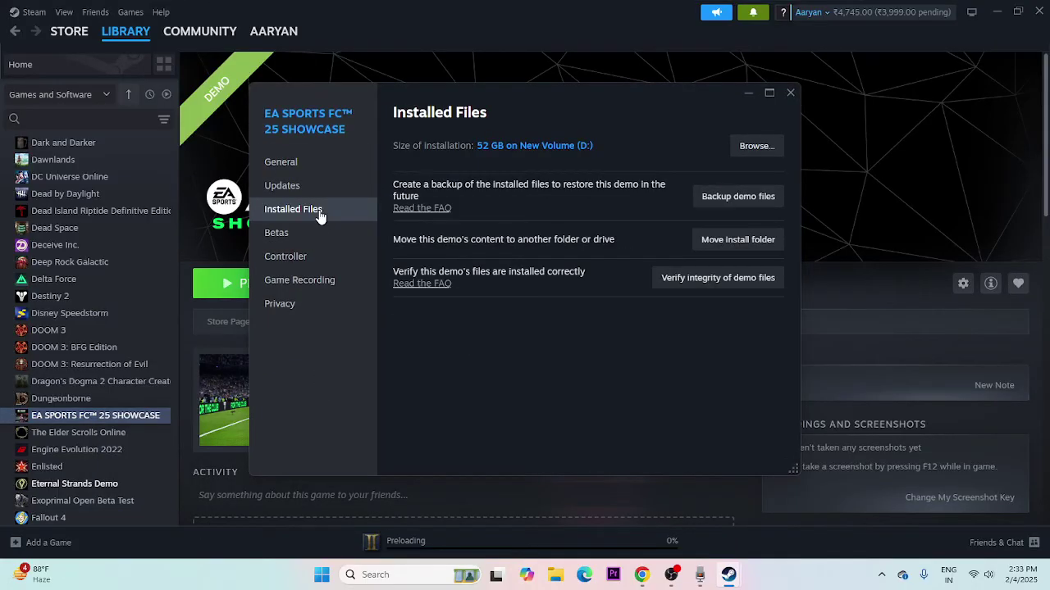
pyautogui.click(703, 282)
pyautogui.moveTo(613, 104); pyautogui.dragTo(688, 112)
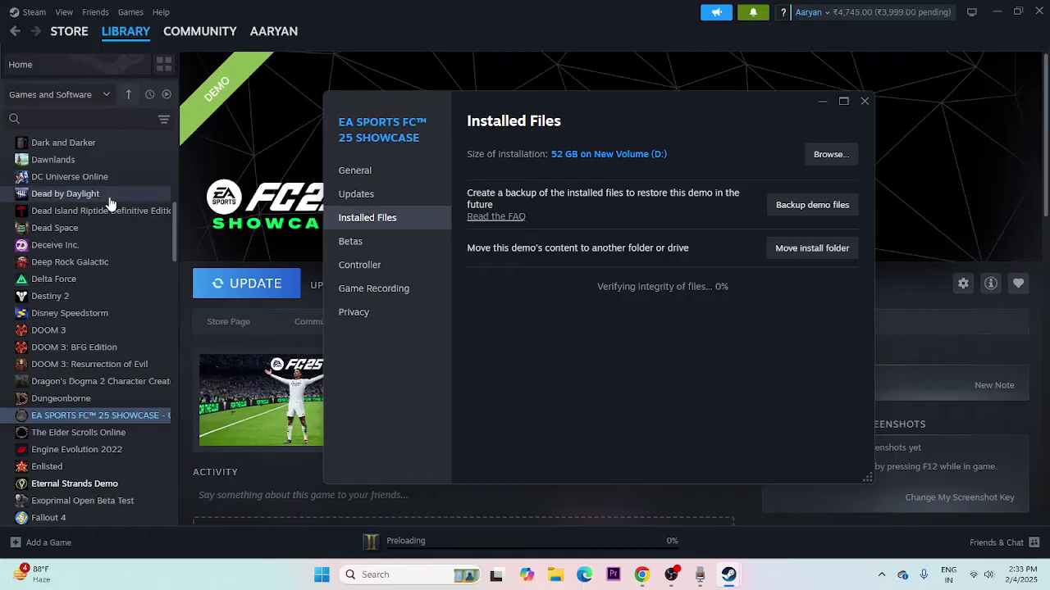
# Pause the Kingdom Come: Deliverance II preload in the Steam library
pyautogui.scroll(-10, 111, 205)
pyautogui.click(135, 309)
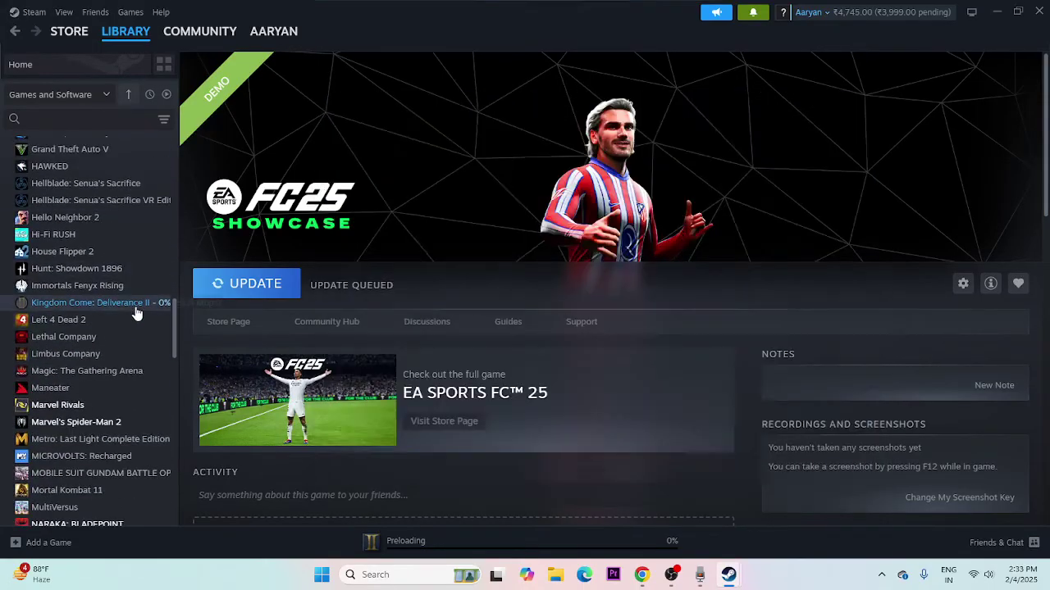
pyautogui.click(254, 295)
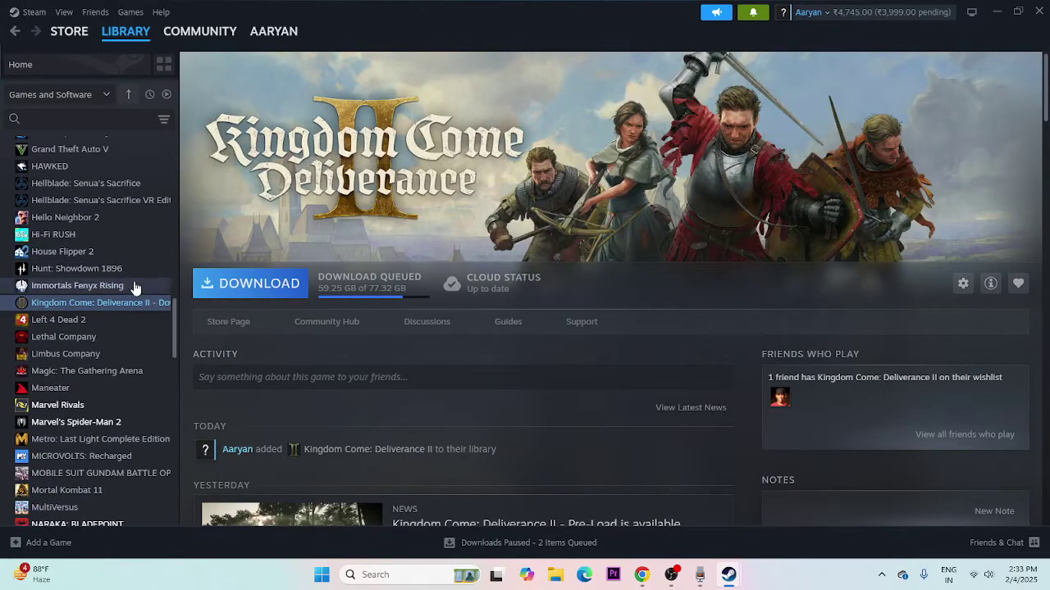
# Check the verification progress of EA SPORTS FC 25 SHOWCASE in its properties, close them and start the game's queued update
pyautogui.scroll(12, 136, 285)
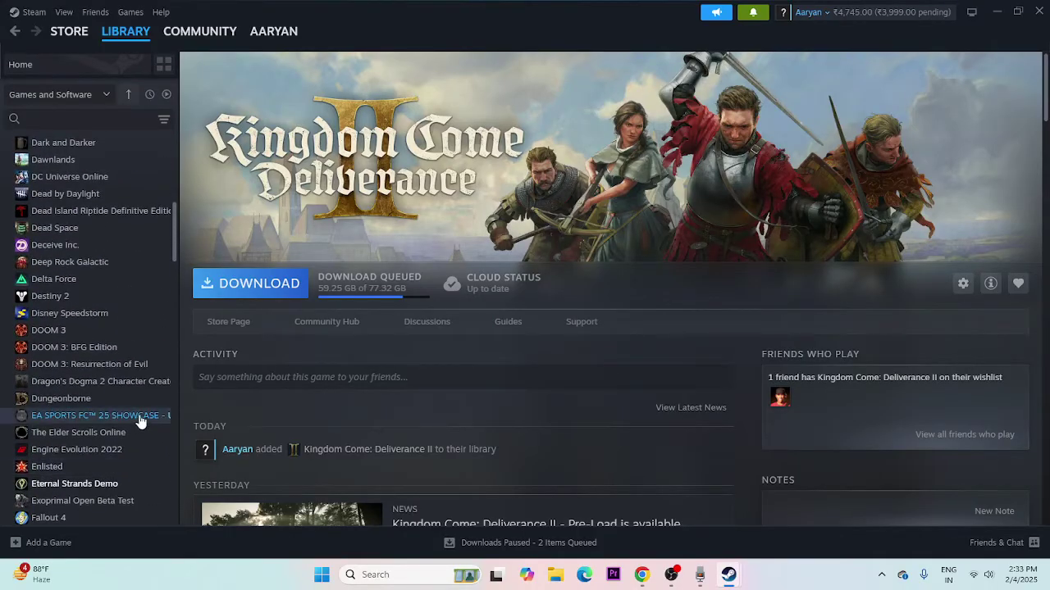
pyautogui.click(141, 416)
pyautogui.rightClick(143, 416)
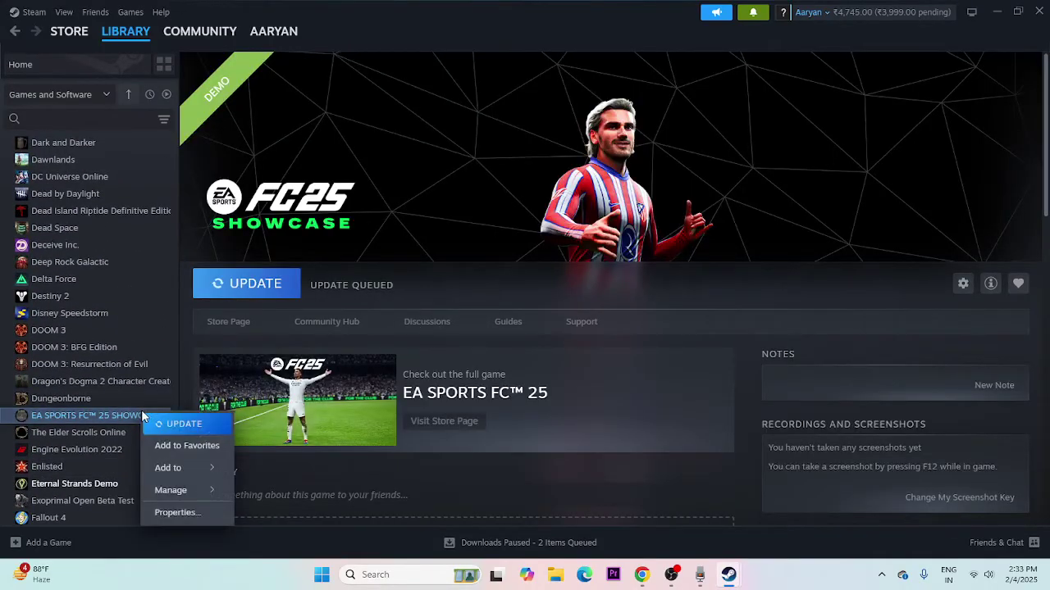
pyautogui.click(187, 511)
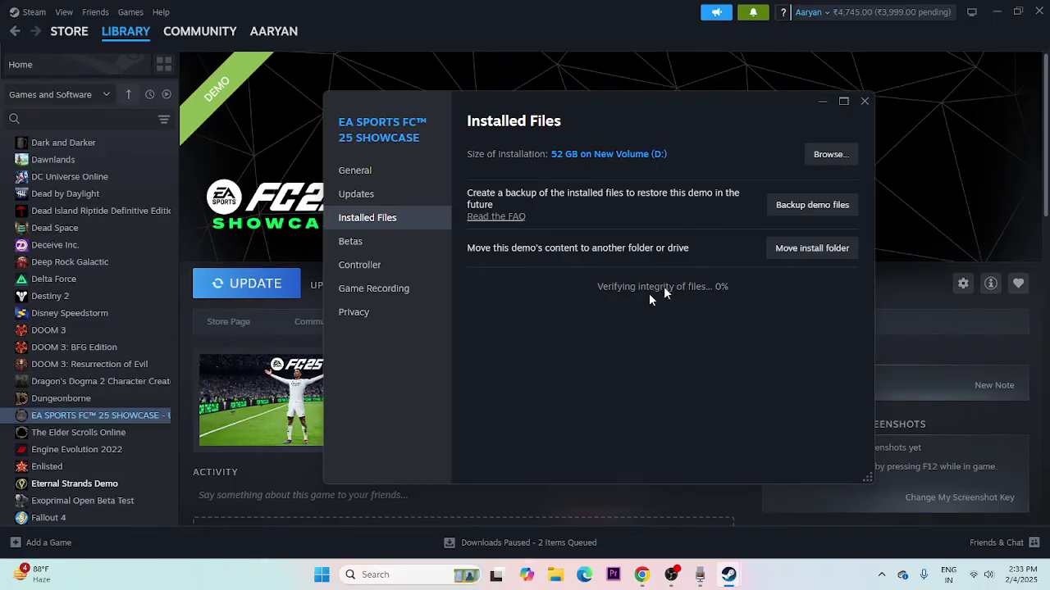
pyautogui.click(865, 101)
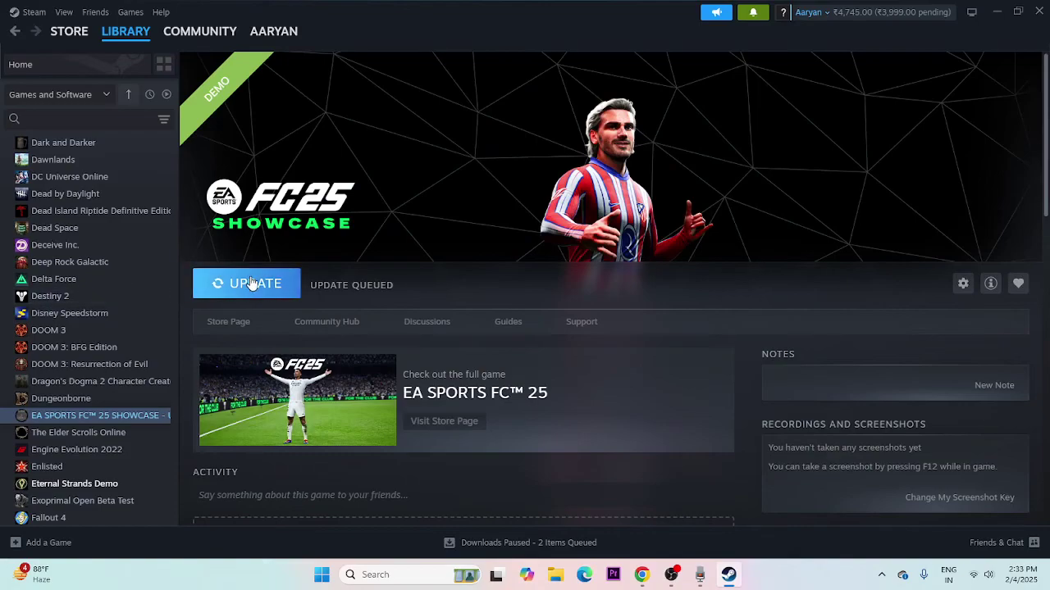
pyautogui.click(219, 286)
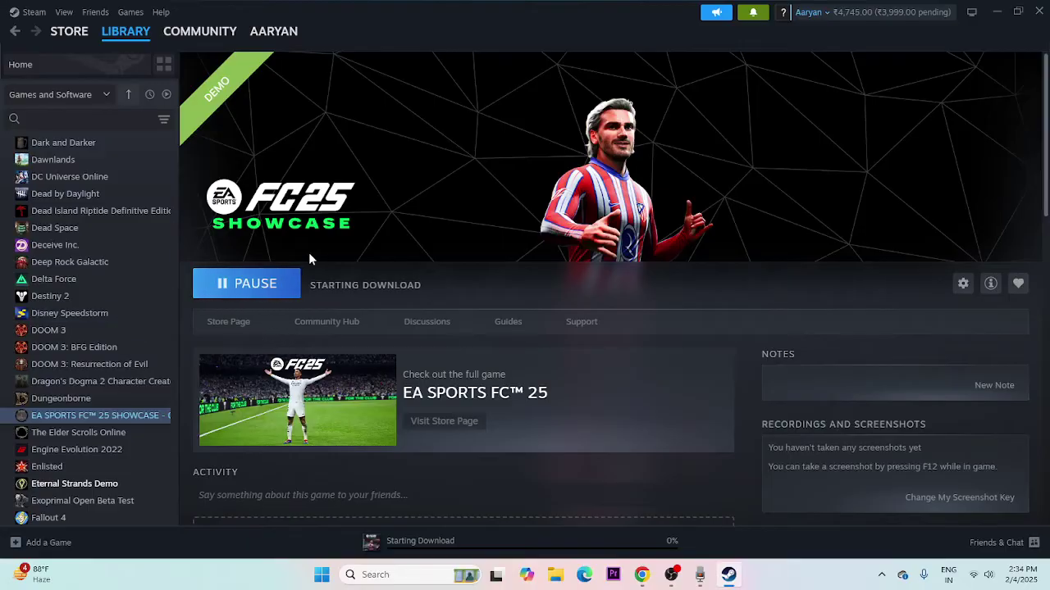
# Check the file validation result in the installed files properties of EA SPORTS FC 25 SHOWCASE, and close the properties
pyautogui.rightClick(139, 418)
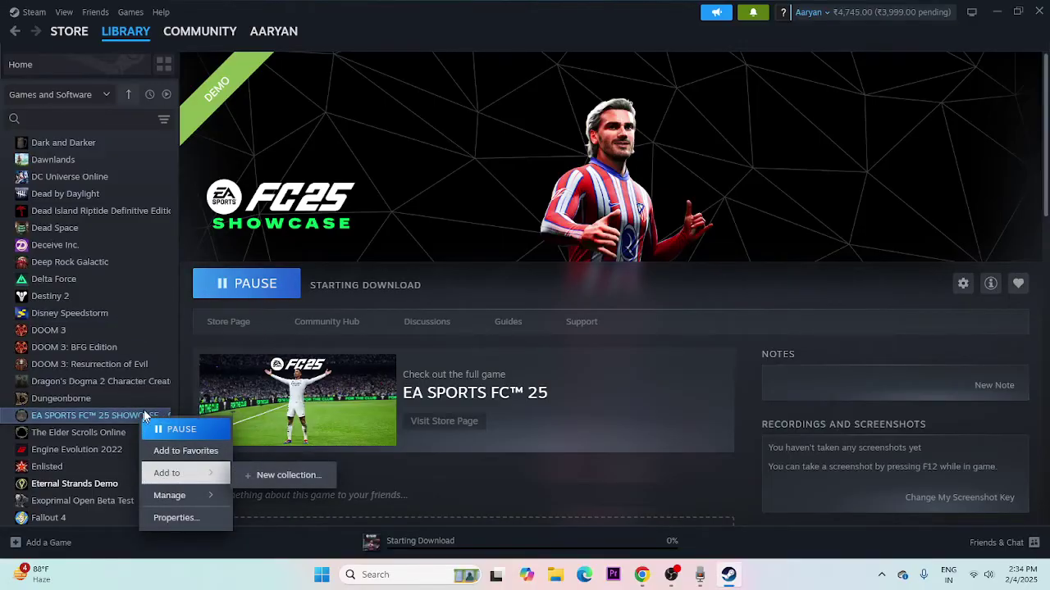
pyautogui.click(140, 419)
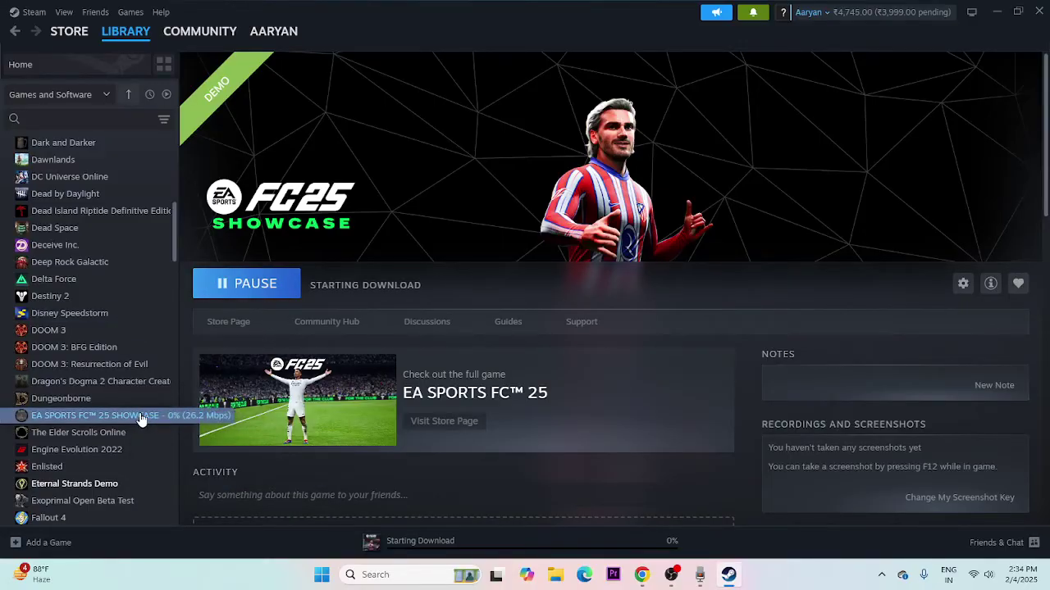
pyautogui.rightClick(139, 417)
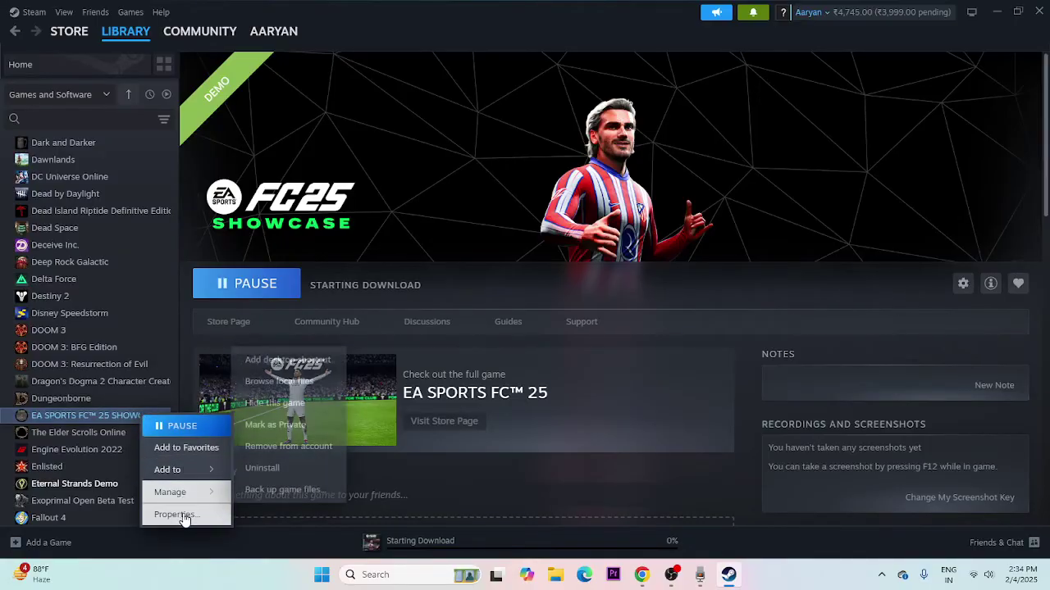
pyautogui.click(184, 517)
pyautogui.click(295, 211)
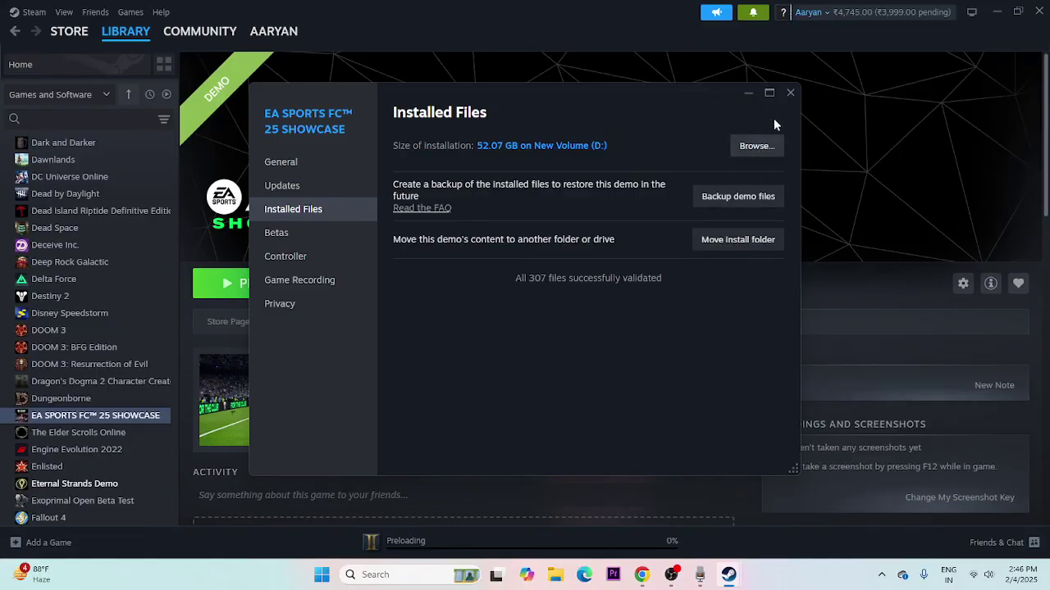
pyautogui.click(790, 92)
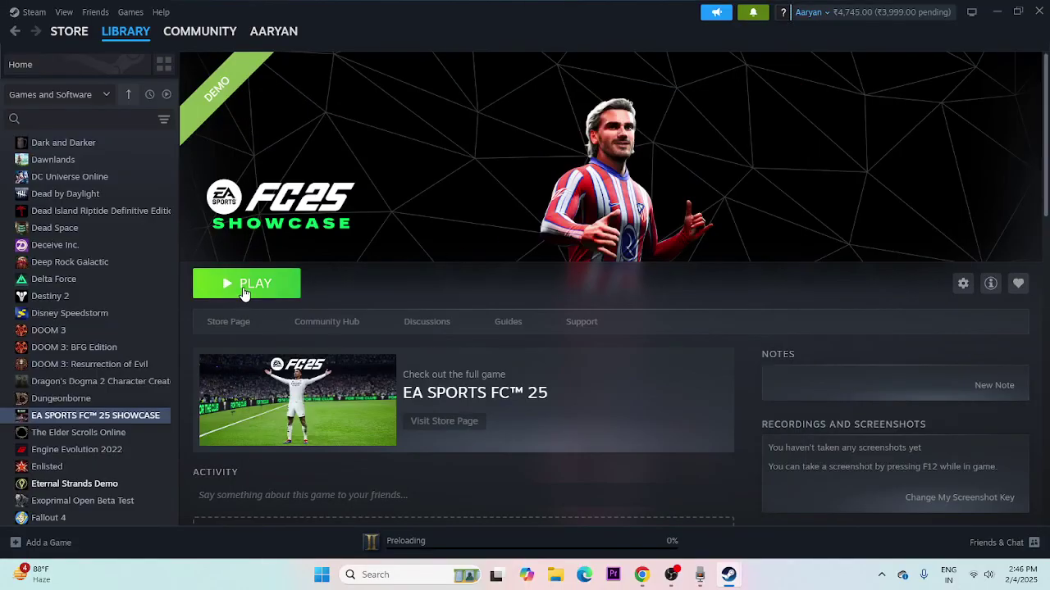